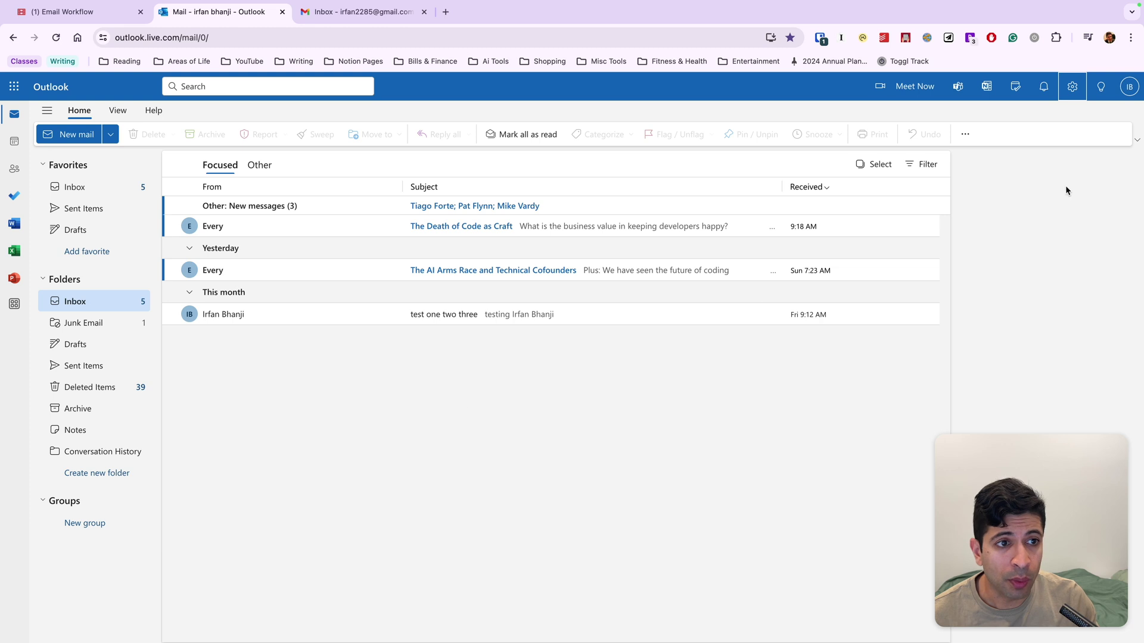
# Open Outlook's Mail > Layout settings and scroll through the reading pane and move/delete options
pyautogui.click(1072, 87)
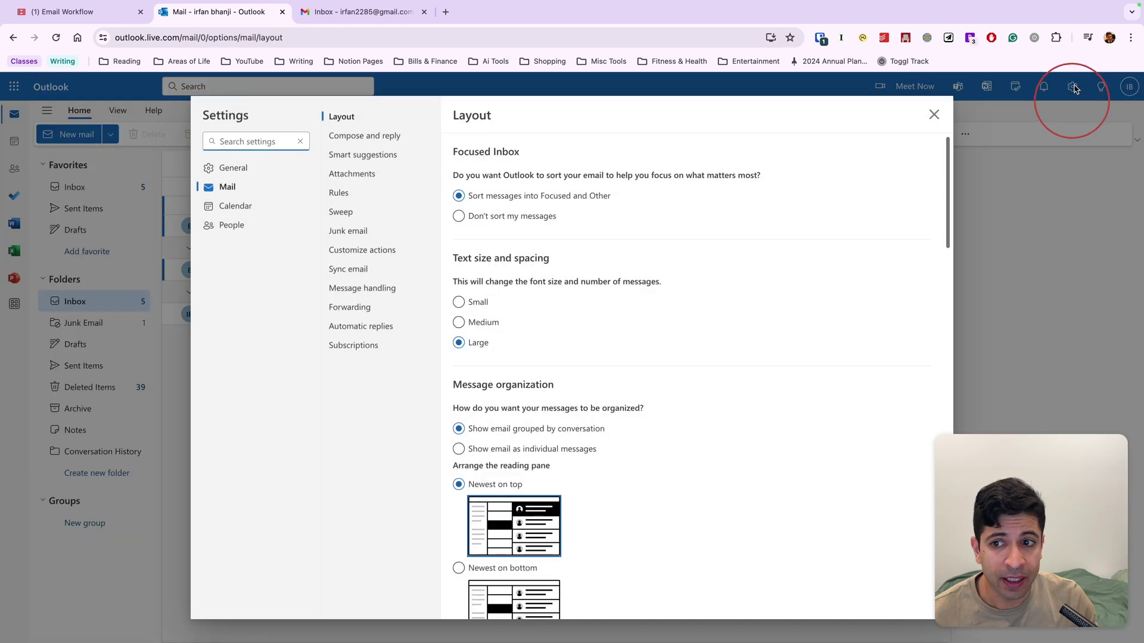
pyautogui.click(223, 190)
pyautogui.click(341, 118)
pyautogui.scroll(-10, 607, 270)
pyautogui.scroll(-5, 557, 222)
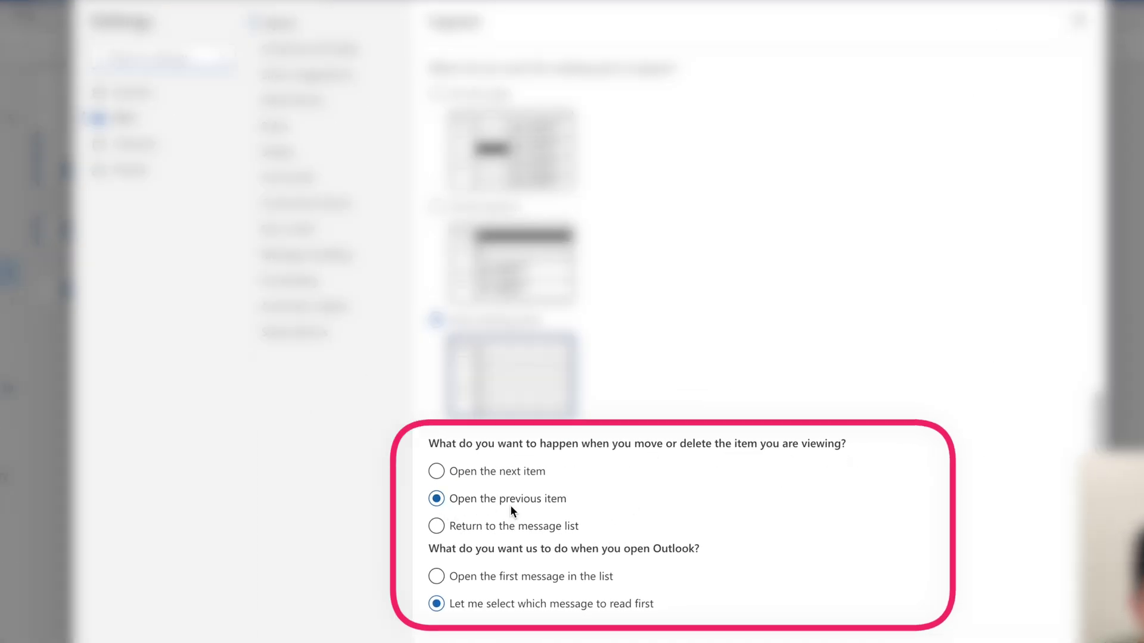
pyautogui.scroll(2, 548, 474)
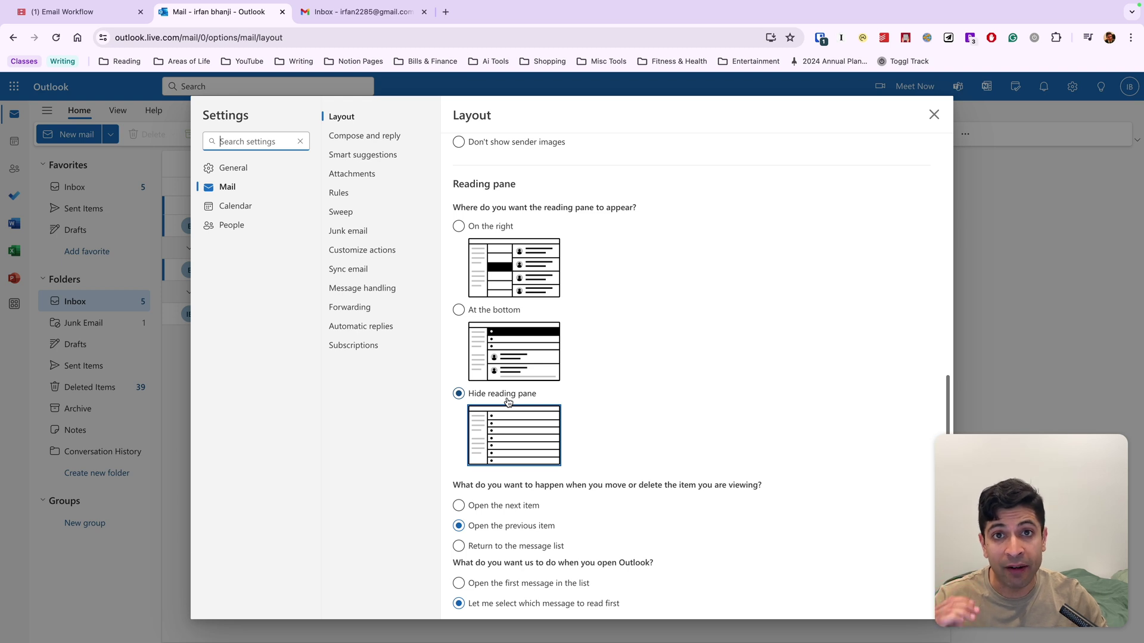
# Enable Auto-advance in Gmail's Advanced settings, save, and open the 'test one two three' email
pyautogui.click(360, 17)
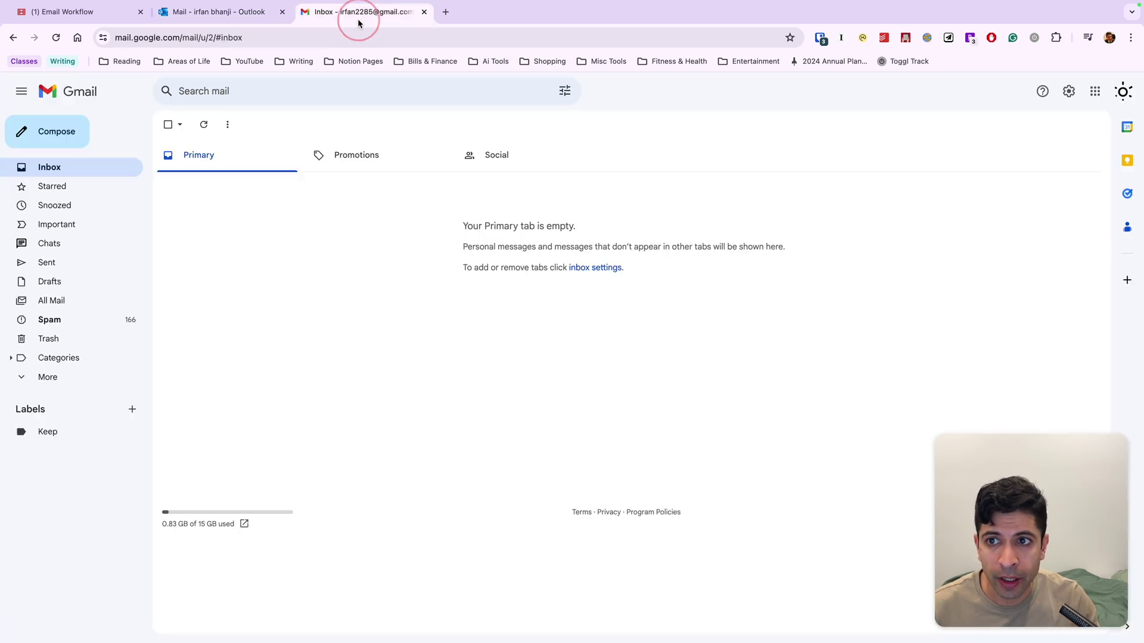
pyautogui.click(1068, 95)
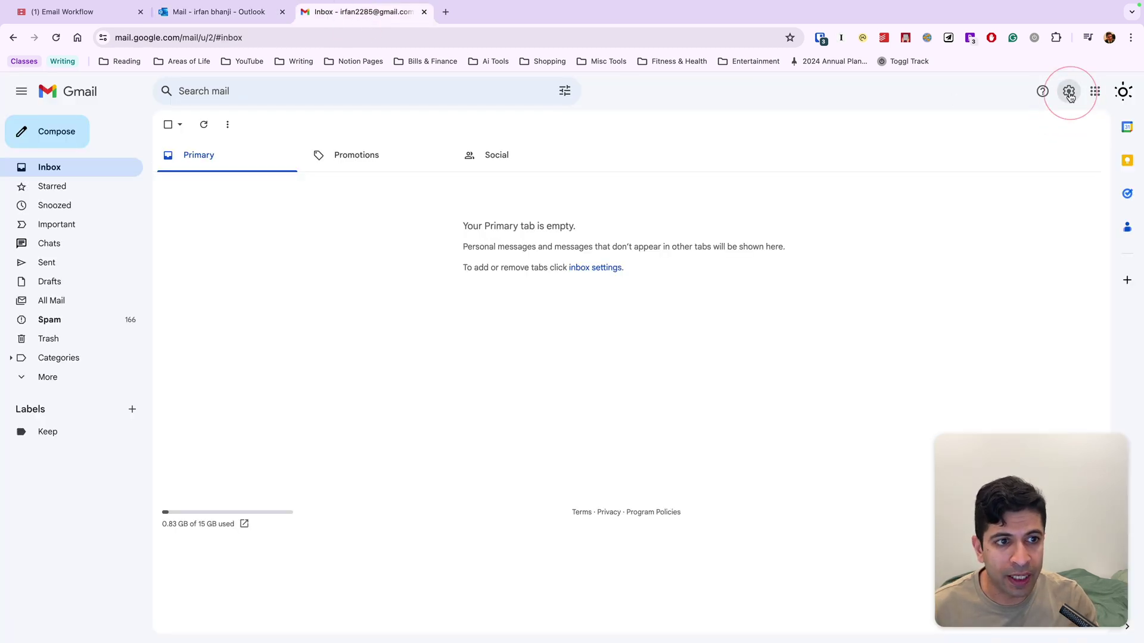
pyautogui.click(977, 156)
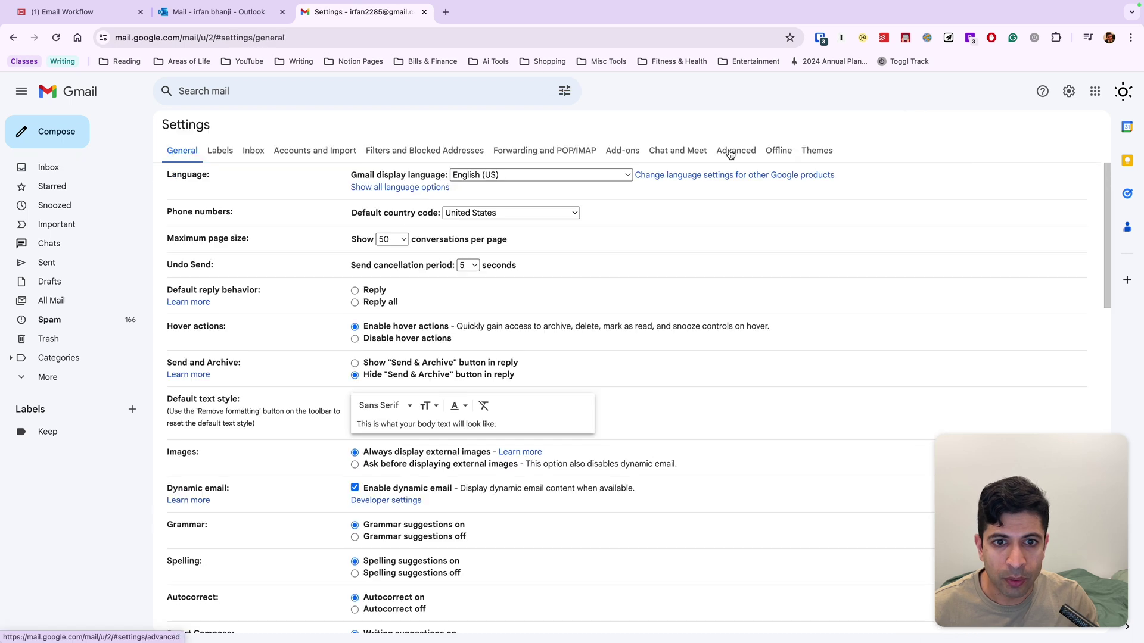
pyautogui.click(731, 152)
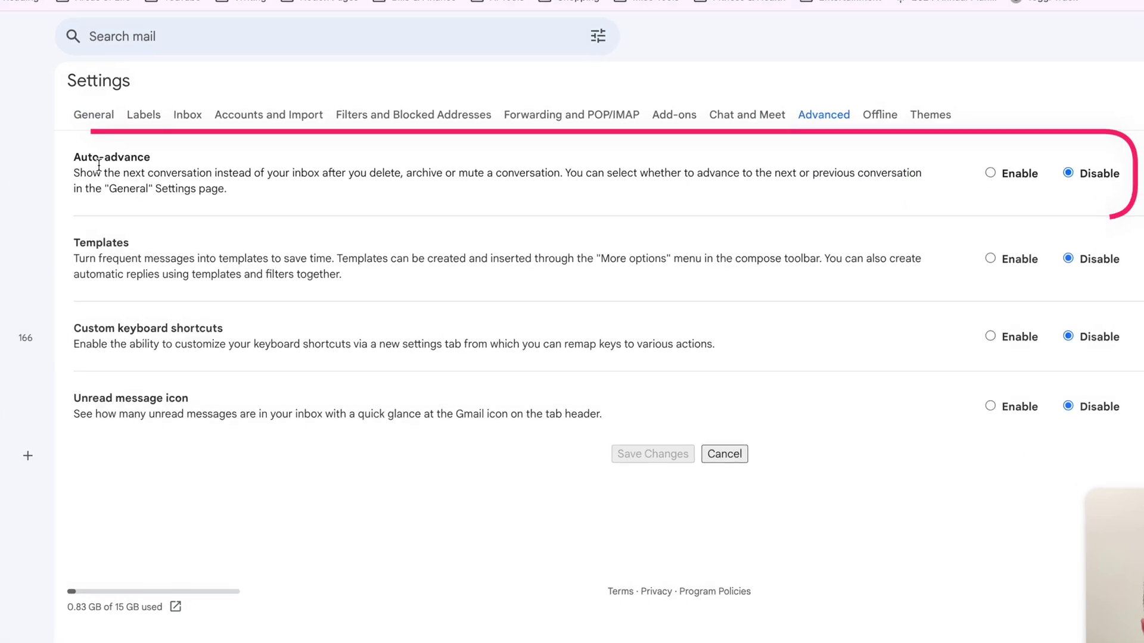
pyautogui.click(911, 186)
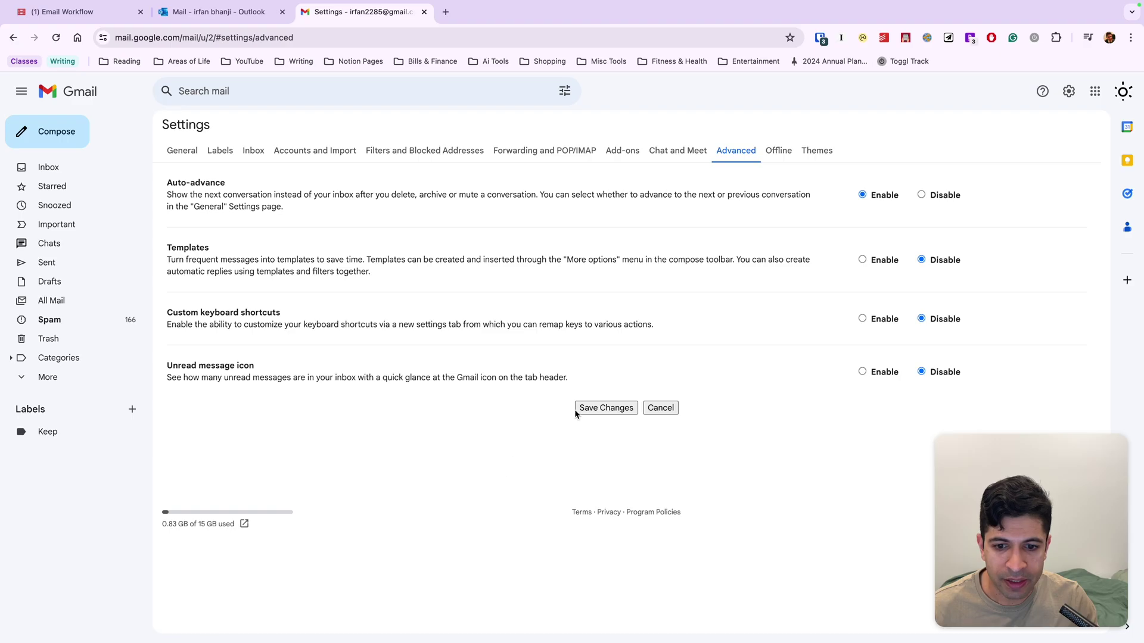
pyautogui.click(658, 459)
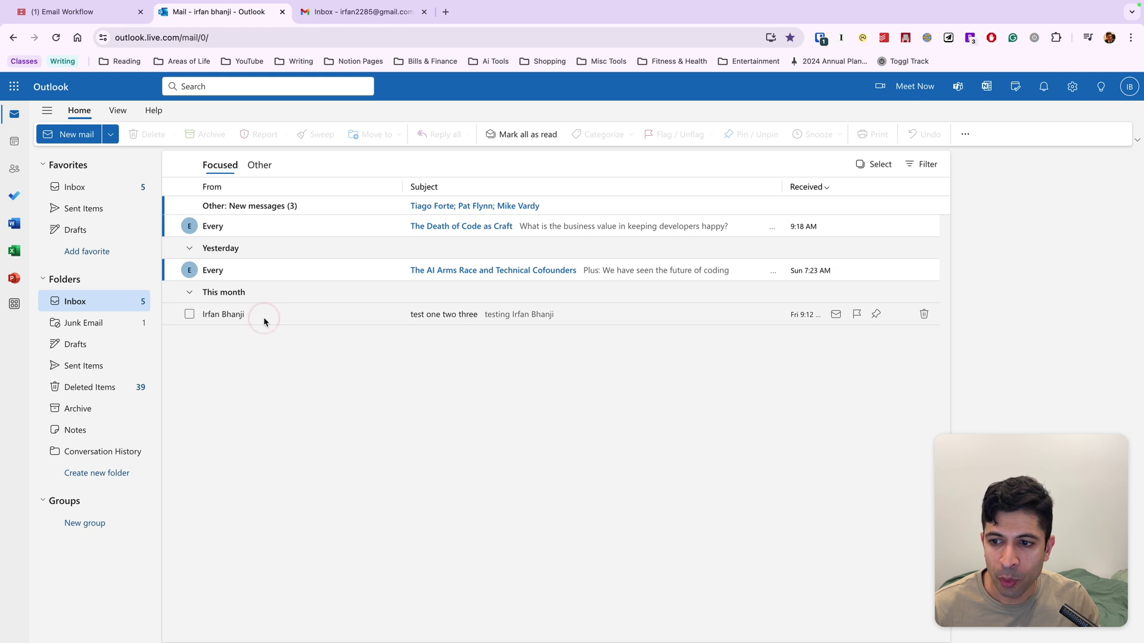
pyautogui.click(264, 320)
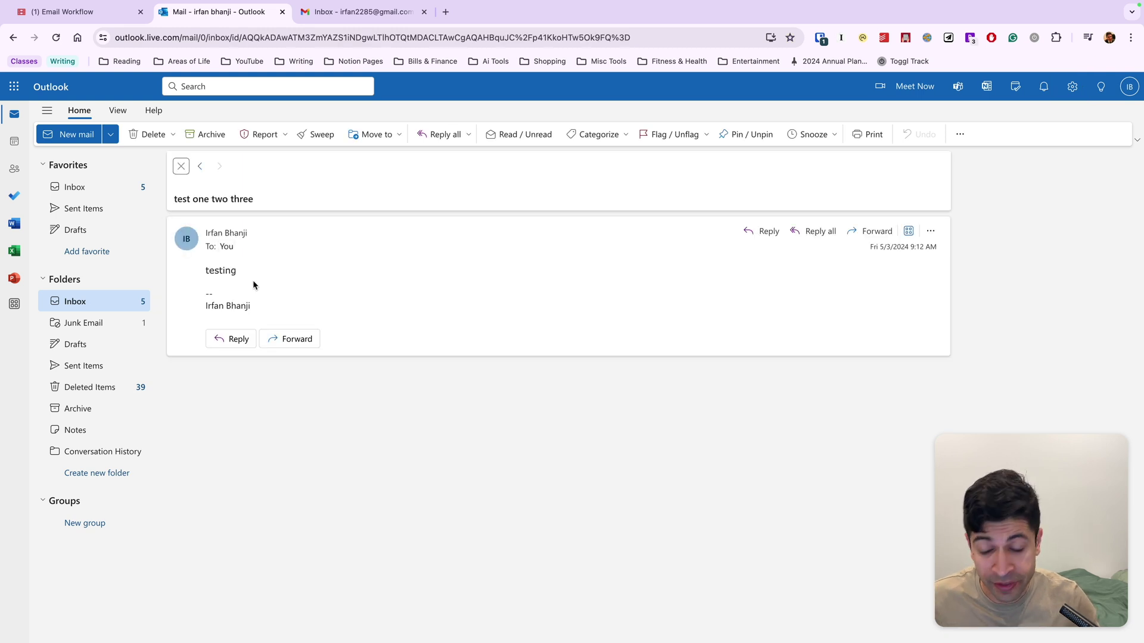
# Archive the 'test one two three' email with the E shortcut, then return to Outlook
pyautogui.press('e')
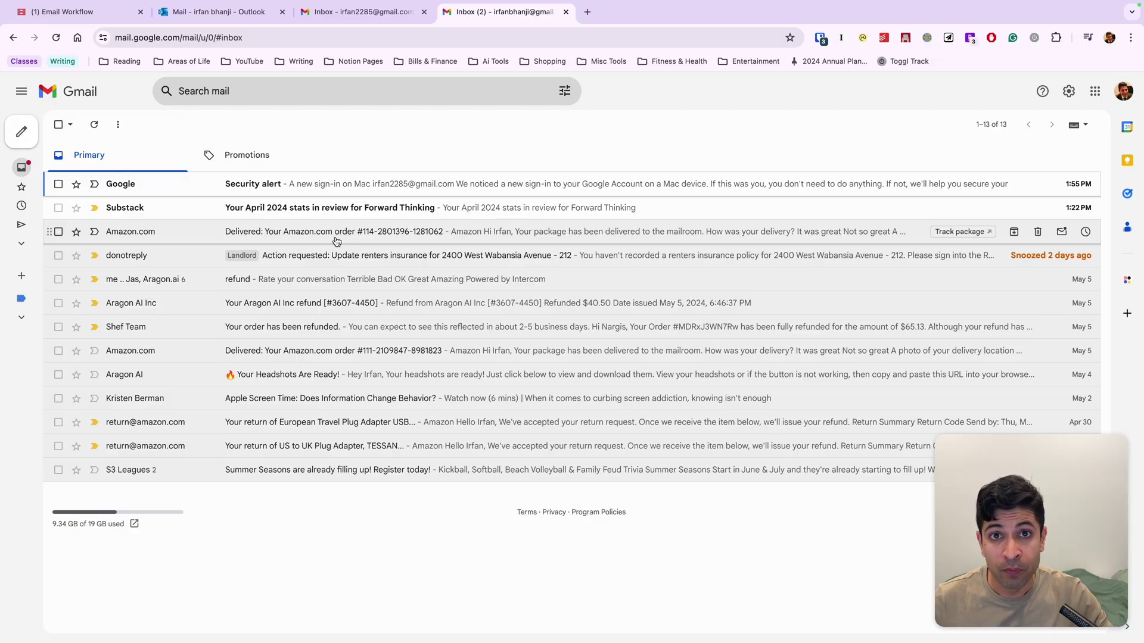
pyautogui.click(241, 19)
# Check Outlook's General > Accessibility keyboard shortcuts are Gmail-style, then return to the Gmail inbox
pyautogui.click(1072, 86)
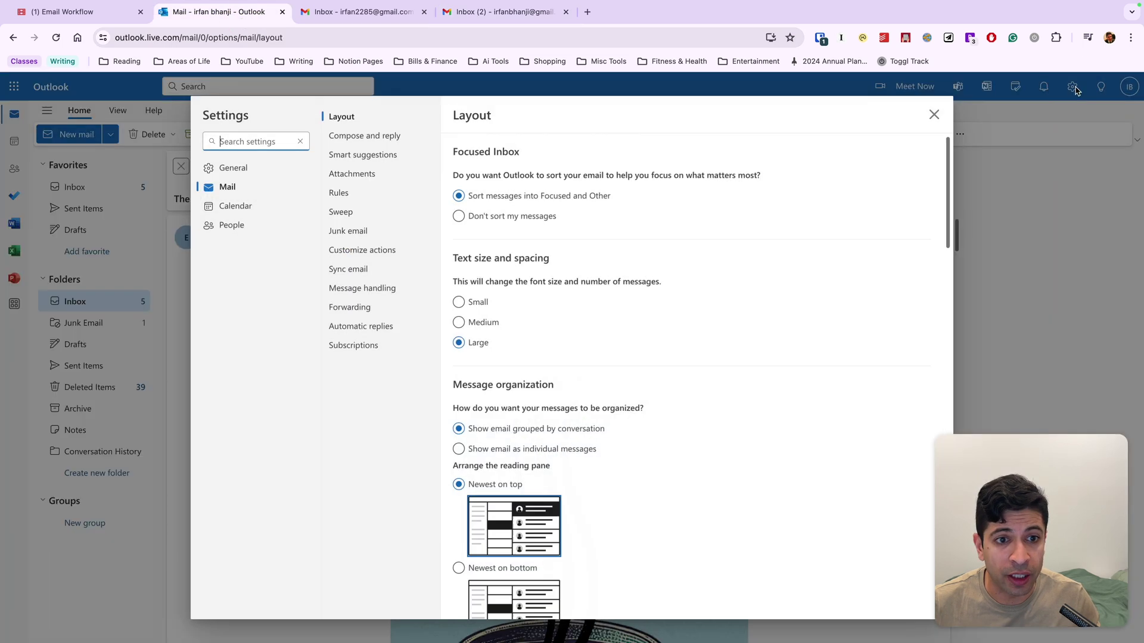
pyautogui.click(231, 168)
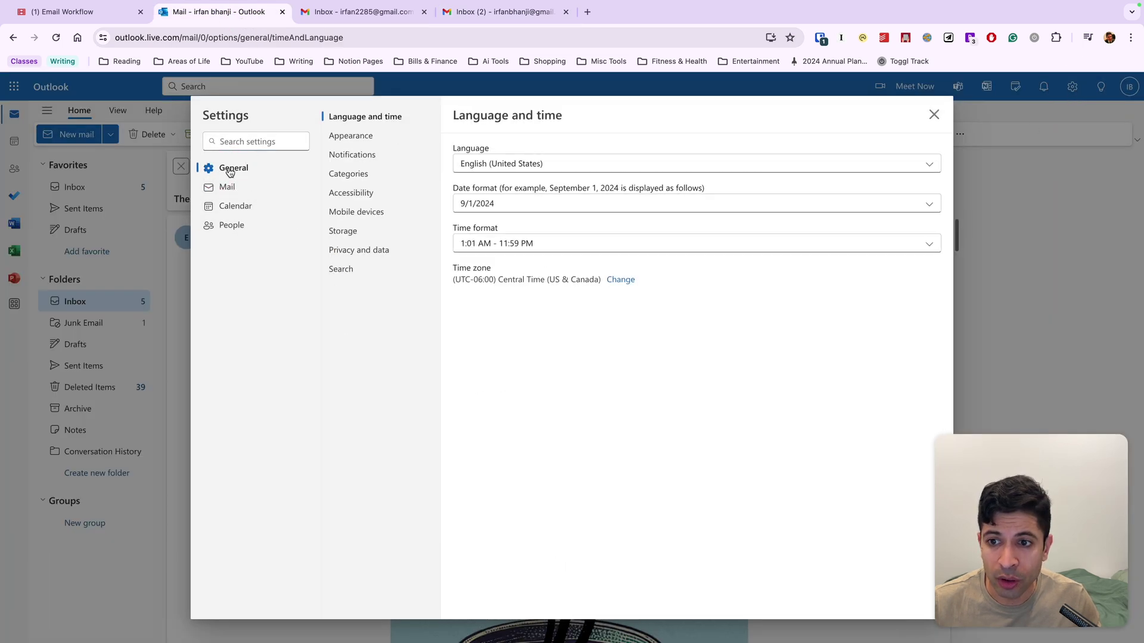
pyautogui.click(363, 194)
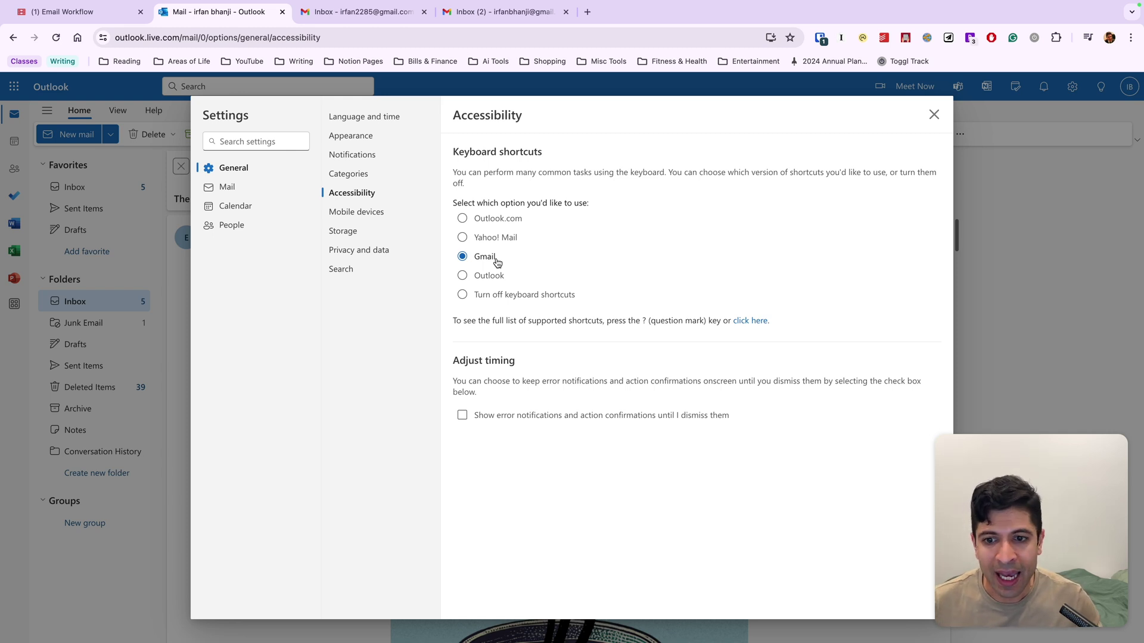
pyautogui.click(365, 15)
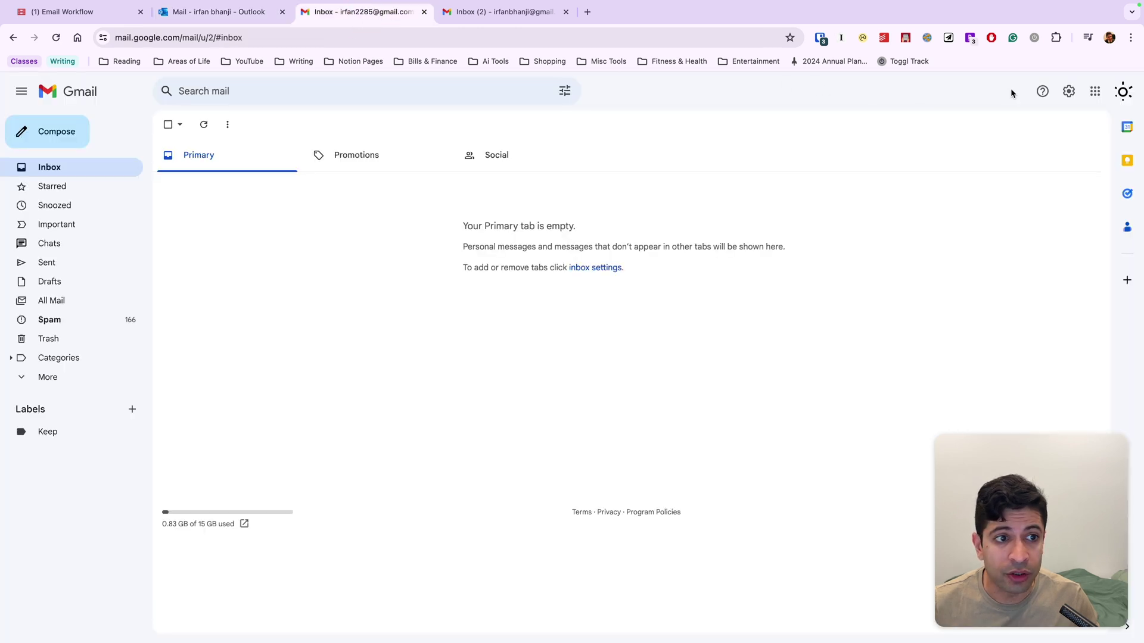
# Switch Gmail's Keyboard shortcuts to on, save changes, and open the S3 Leagues email
pyautogui.click(1058, 93)
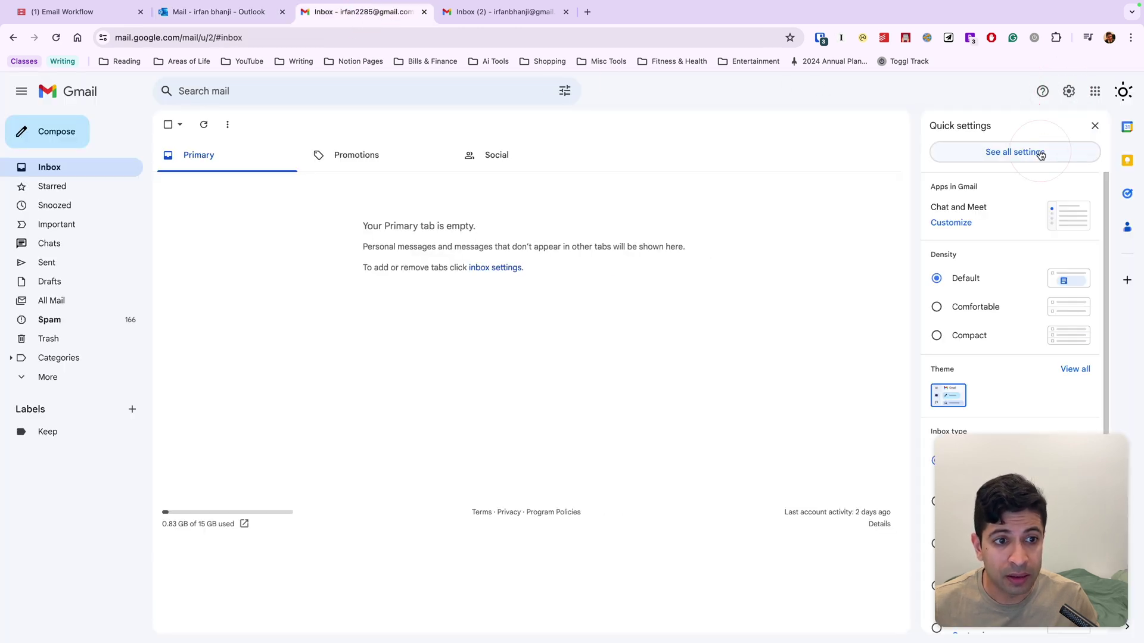
pyautogui.click(1040, 153)
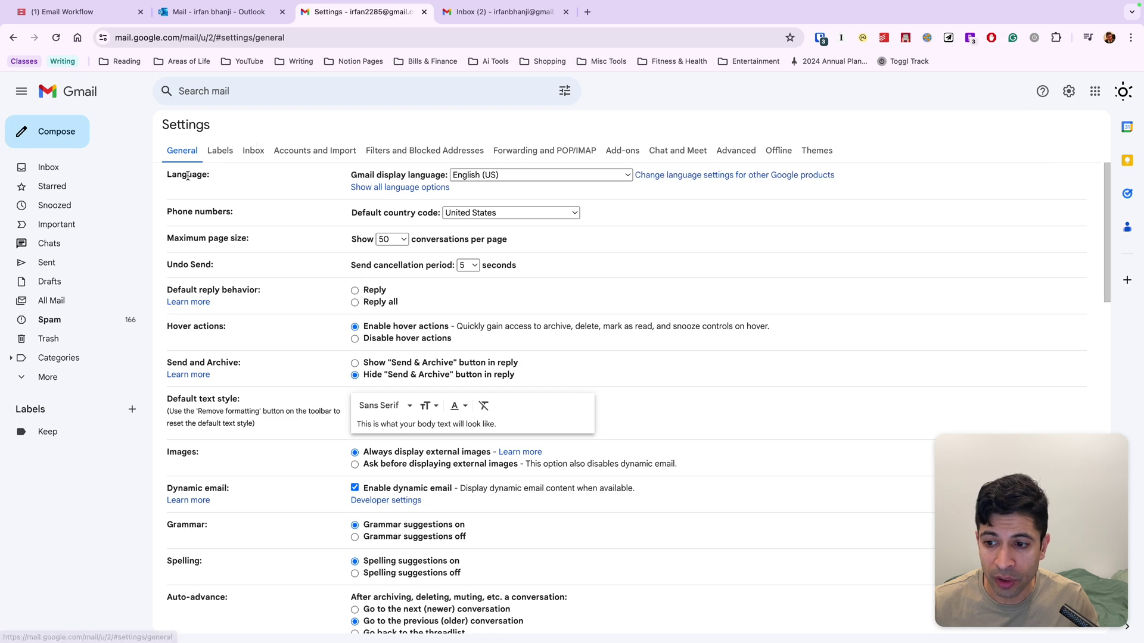
pyautogui.scroll(-5, 189, 189)
pyautogui.scroll(-10, 189, 189)
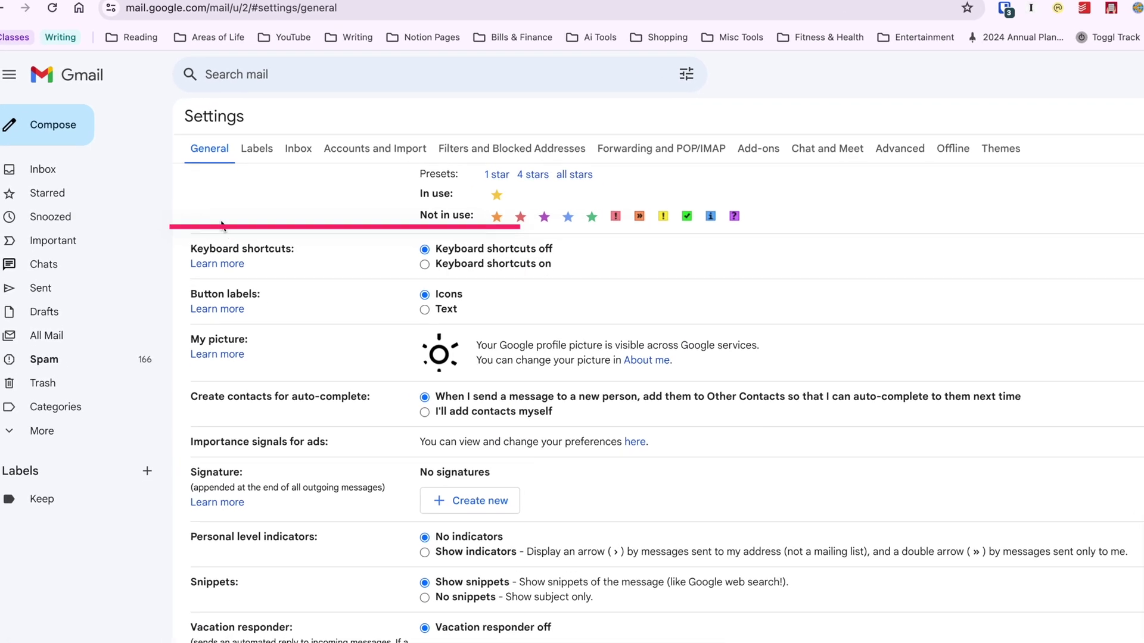
pyautogui.click(424, 264)
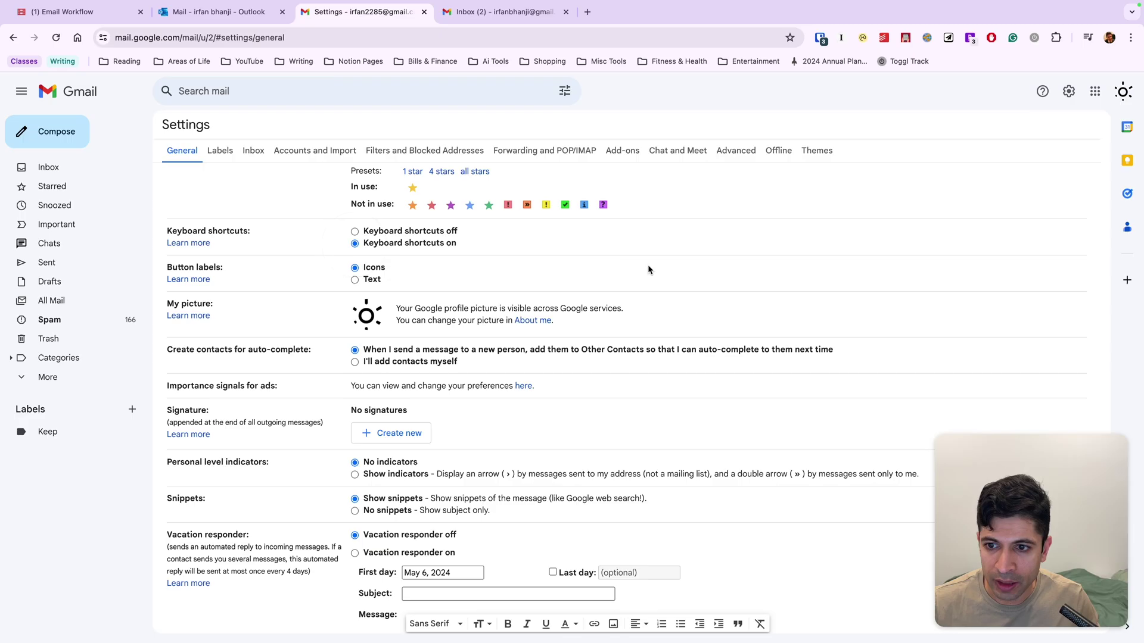
pyautogui.scroll(-3, 648, 270)
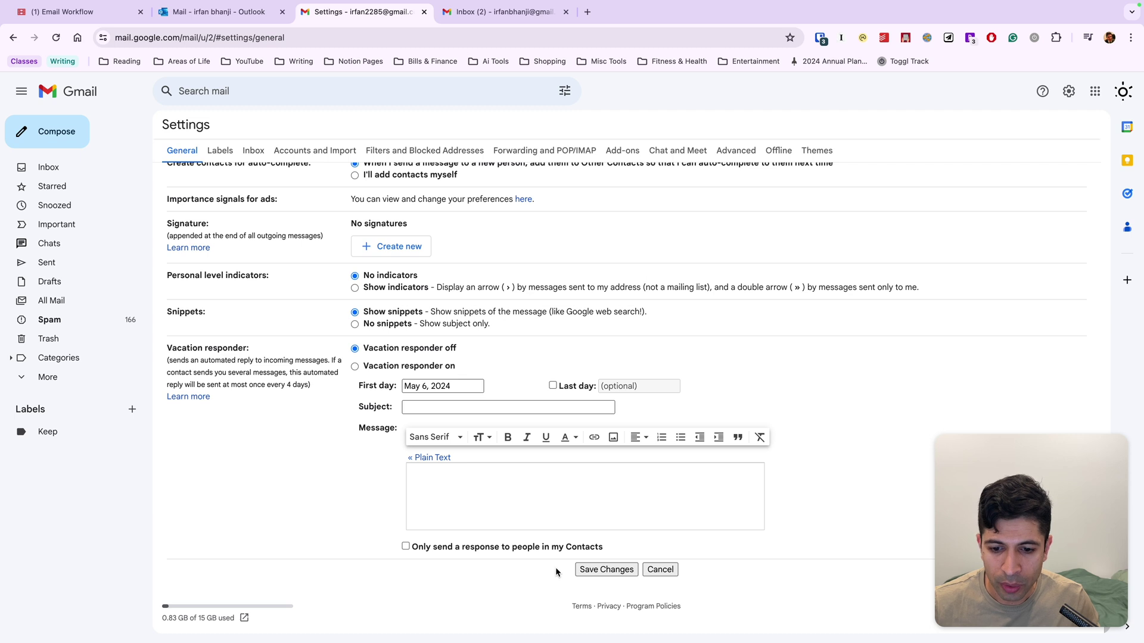
pyautogui.click(616, 572)
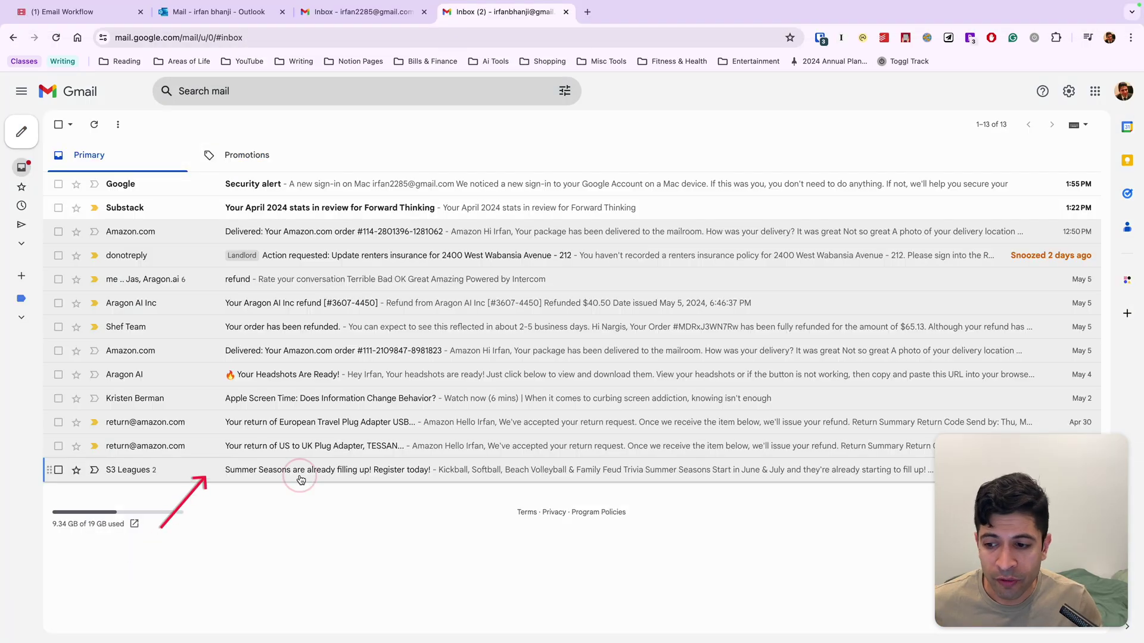
pyautogui.click(299, 472)
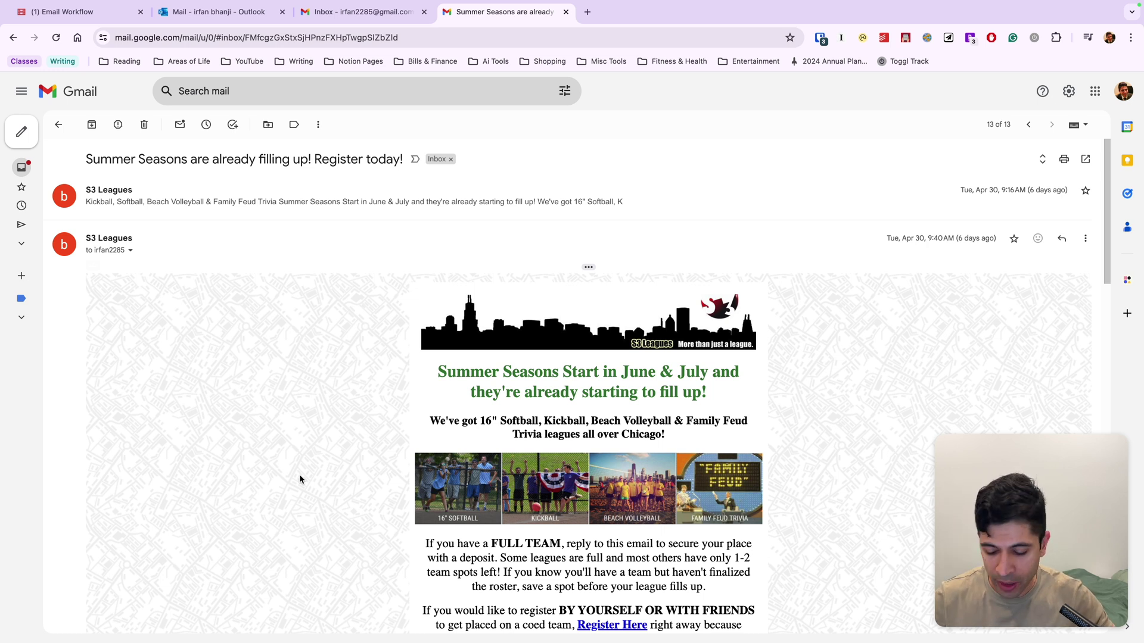
# Move to the older US-to-UK plug adapter return email, label it Reference Later, and archive it
pyautogui.press('k')
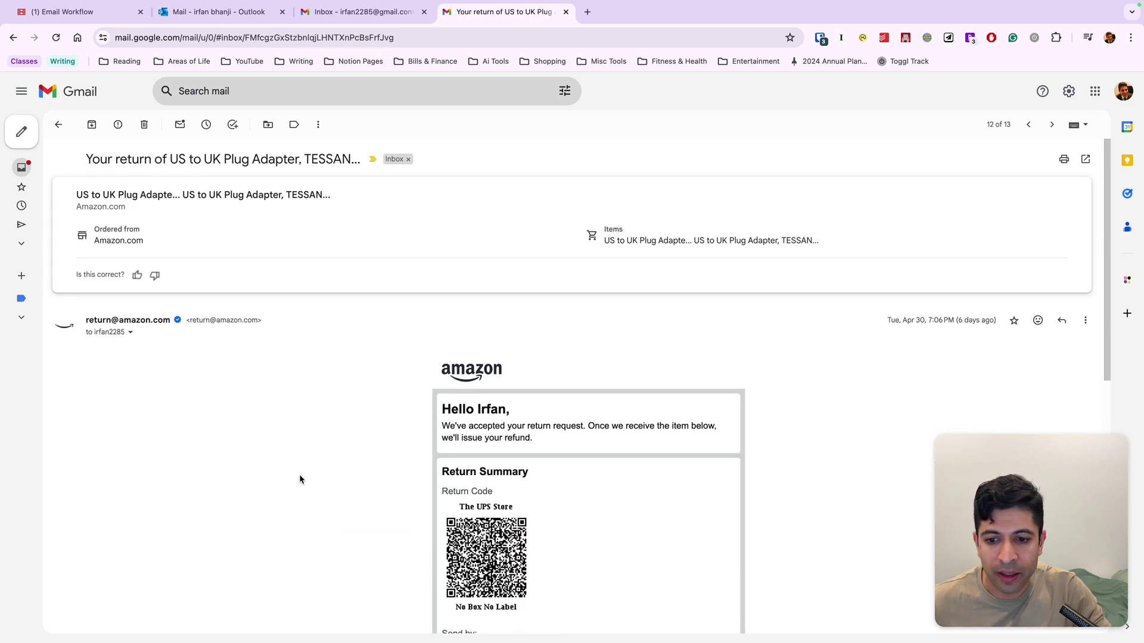
pyautogui.press('l')
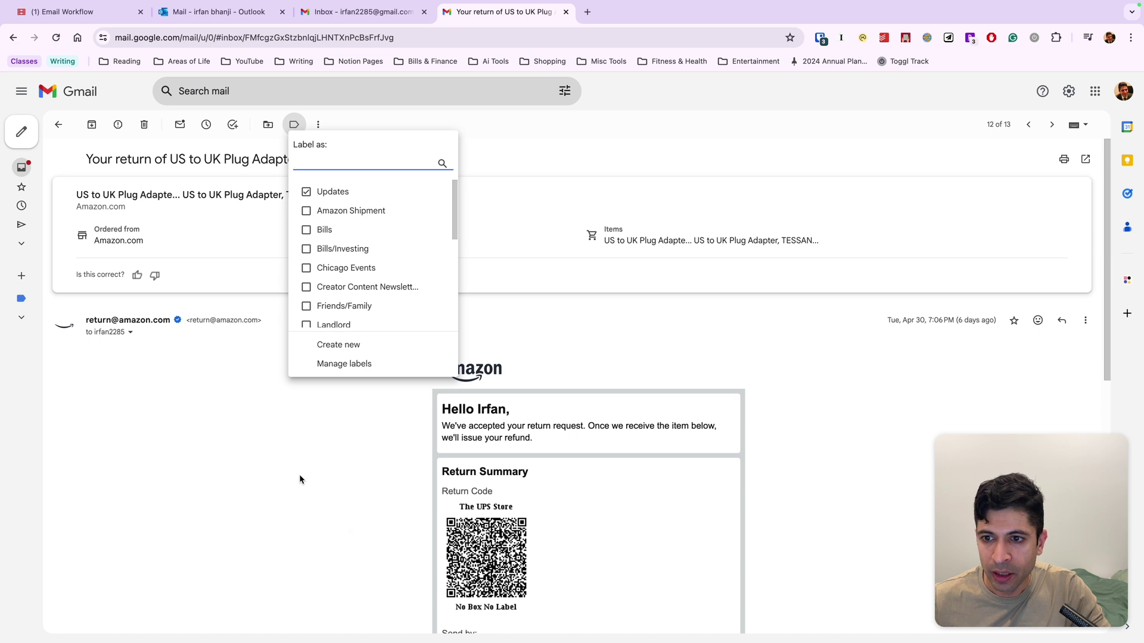
pyautogui.write('ref')
pyautogui.press('Return')
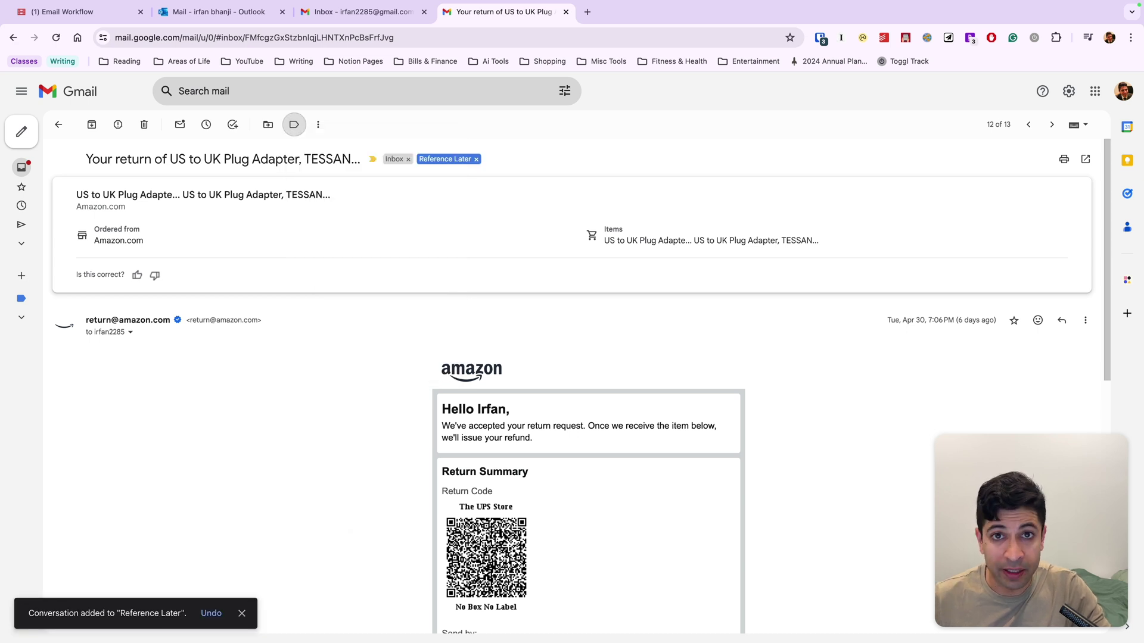
pyautogui.press('e')
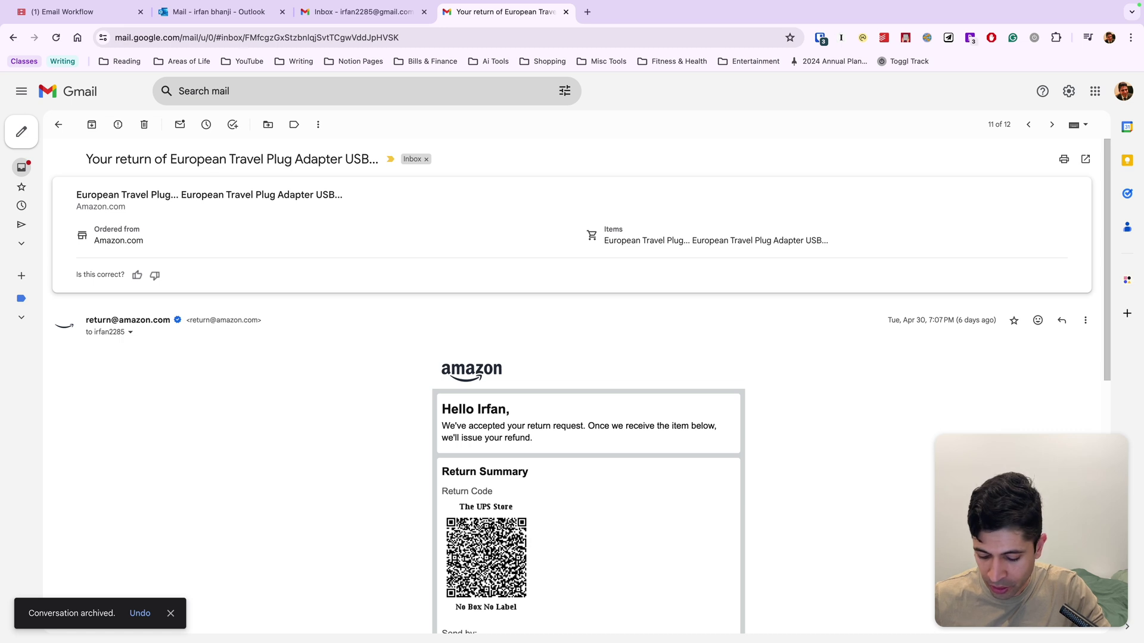
# Label the European Travel Plug Adapter return email Reference Later and view that label
pyautogui.write('l:')
pyautogui.write('ref')
pyautogui.press('Return')
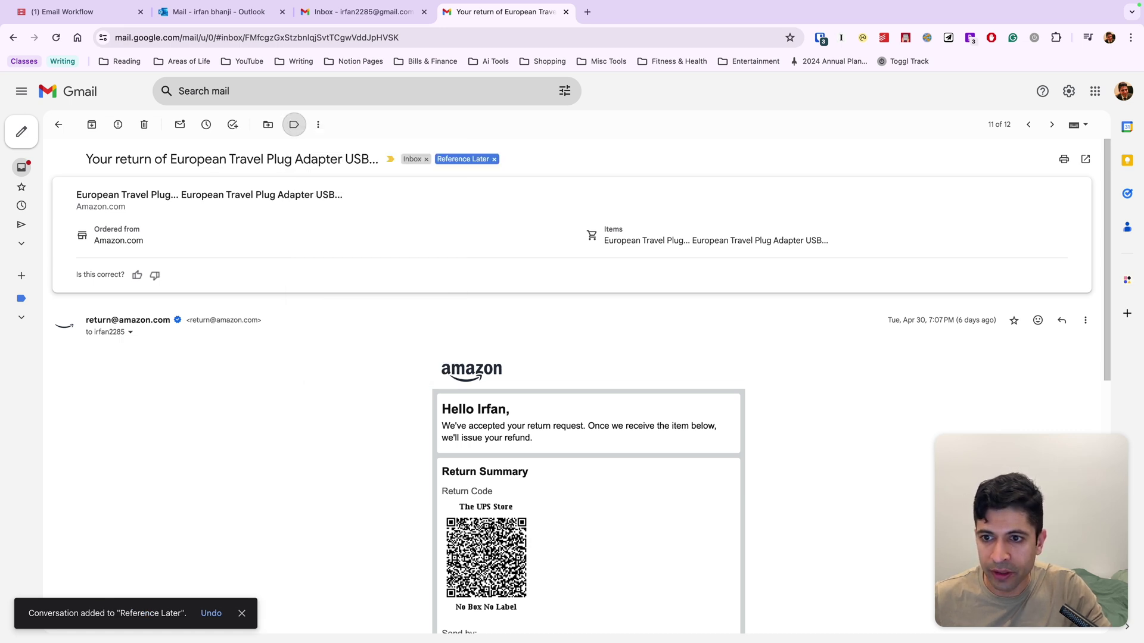
pyautogui.click(429, 159)
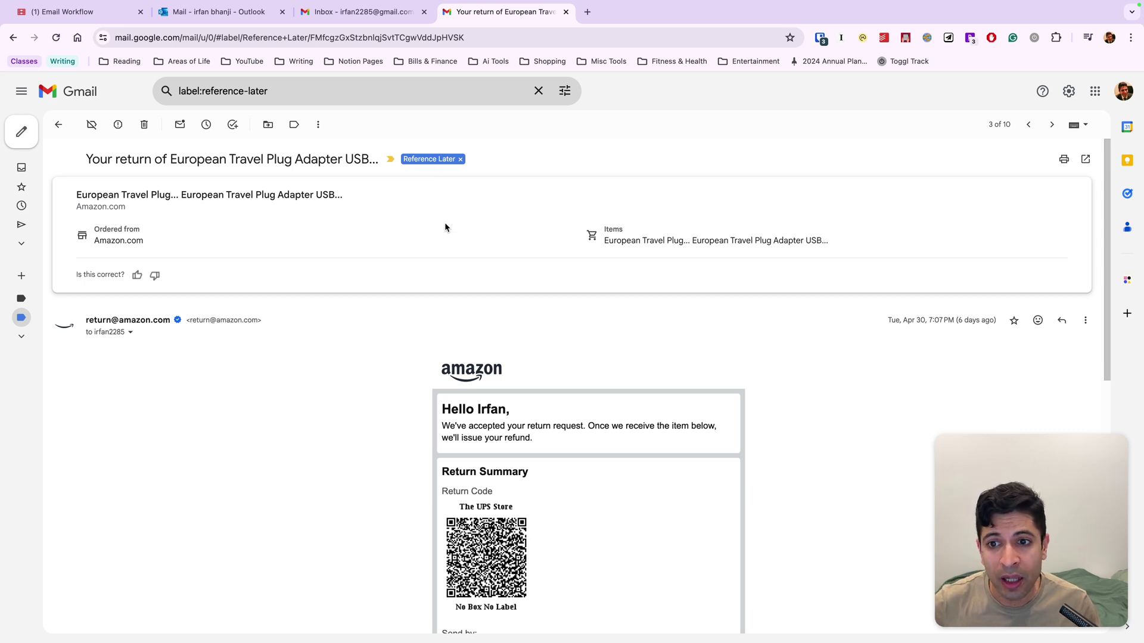
# Remove the Reference Later label from the European plug adapter return email
pyautogui.click(460, 159)
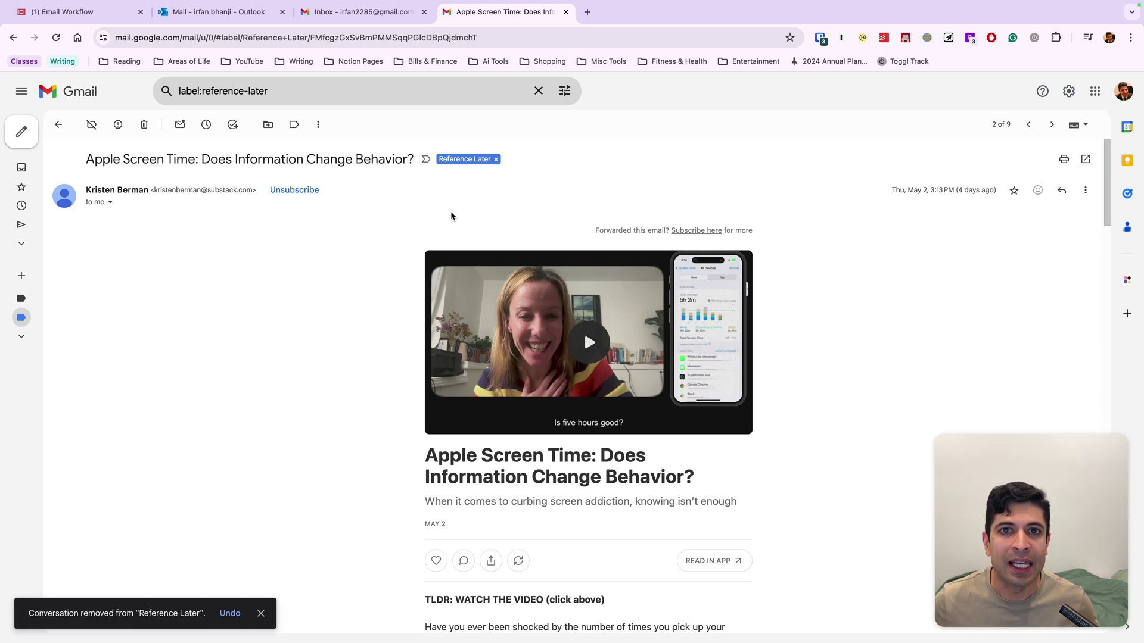
# Trash the current email and archive the Shef, Aragon AI and remaining refund emails
pyautogui.hotkey('shift', '3')
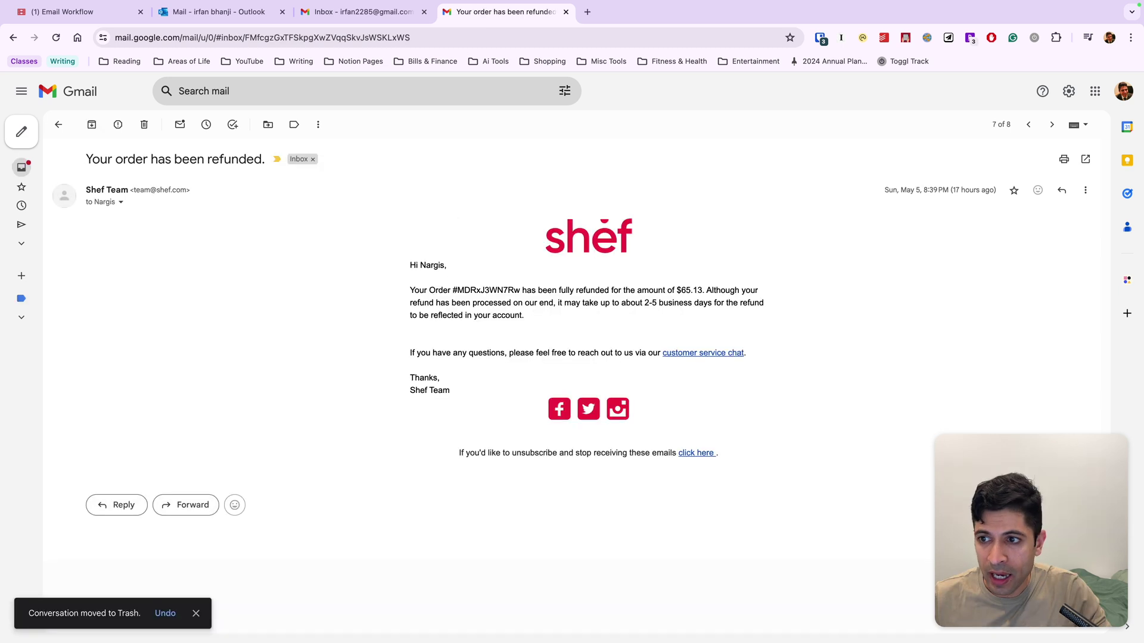
pyautogui.press('e')
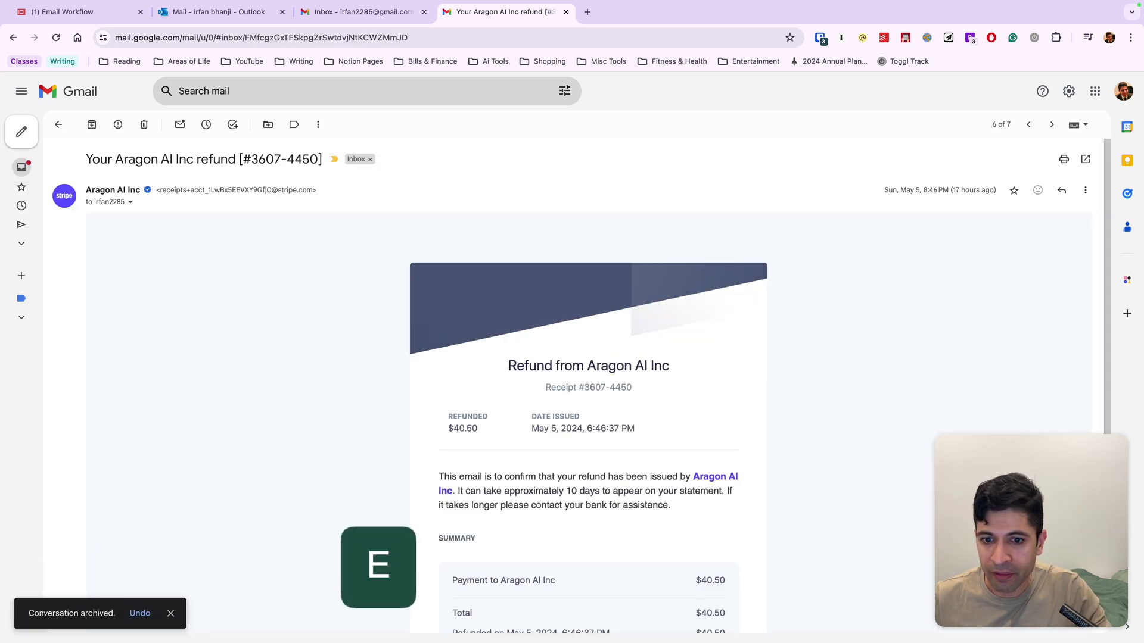
pyautogui.press('e')
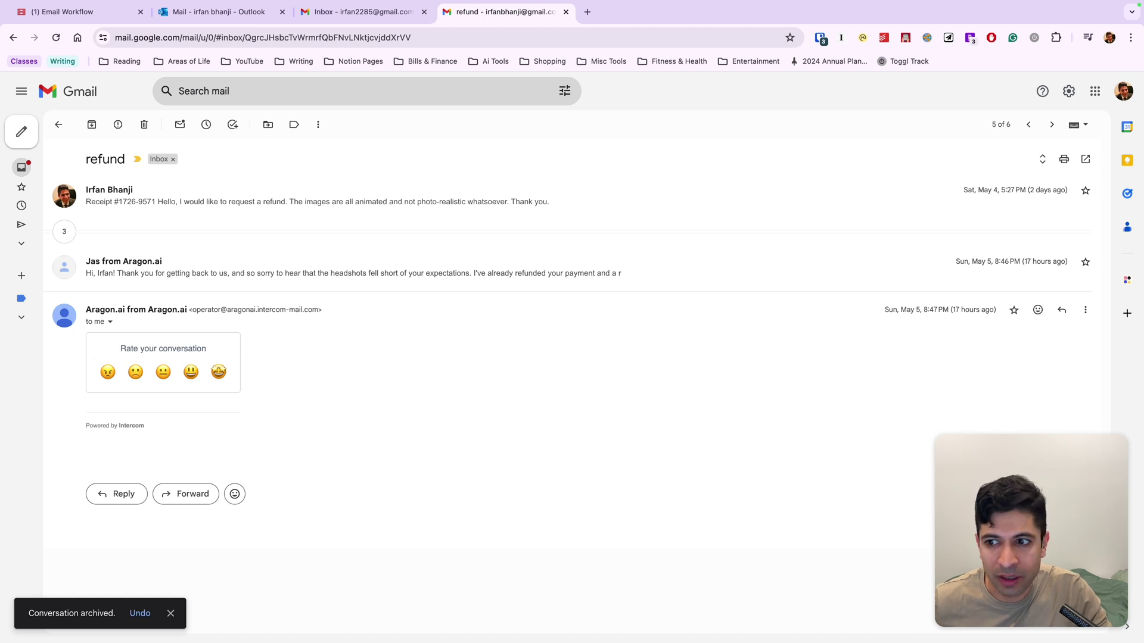
pyautogui.press('e')
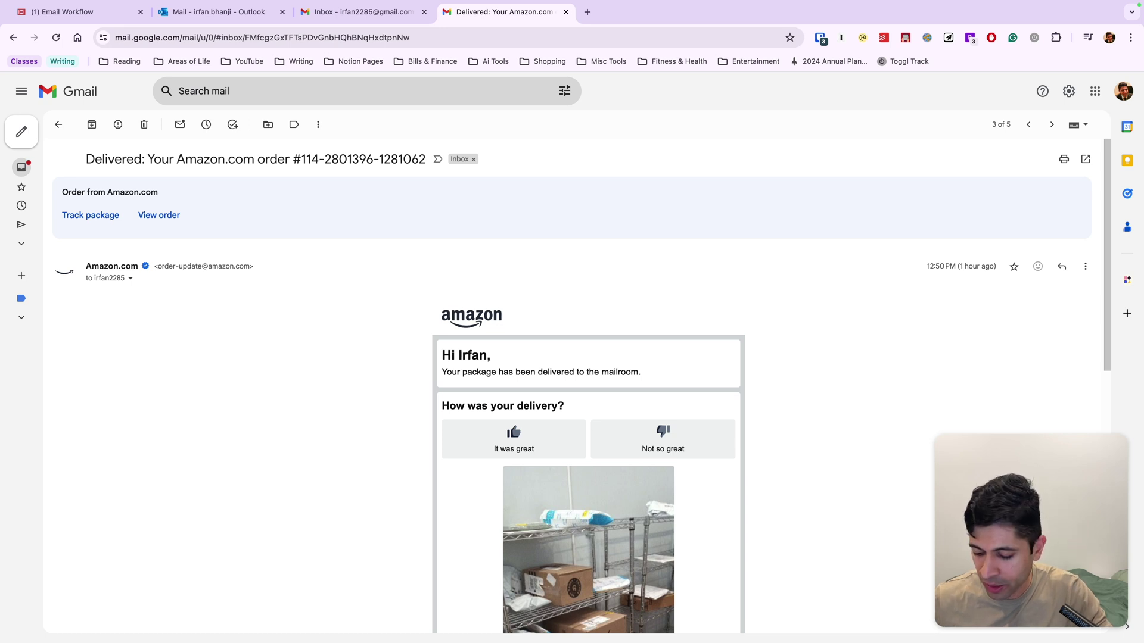
# Trash the Amazon delivery and Security alert emails and archive the Substack stats email
pyautogui.hotkey('shift', '3')
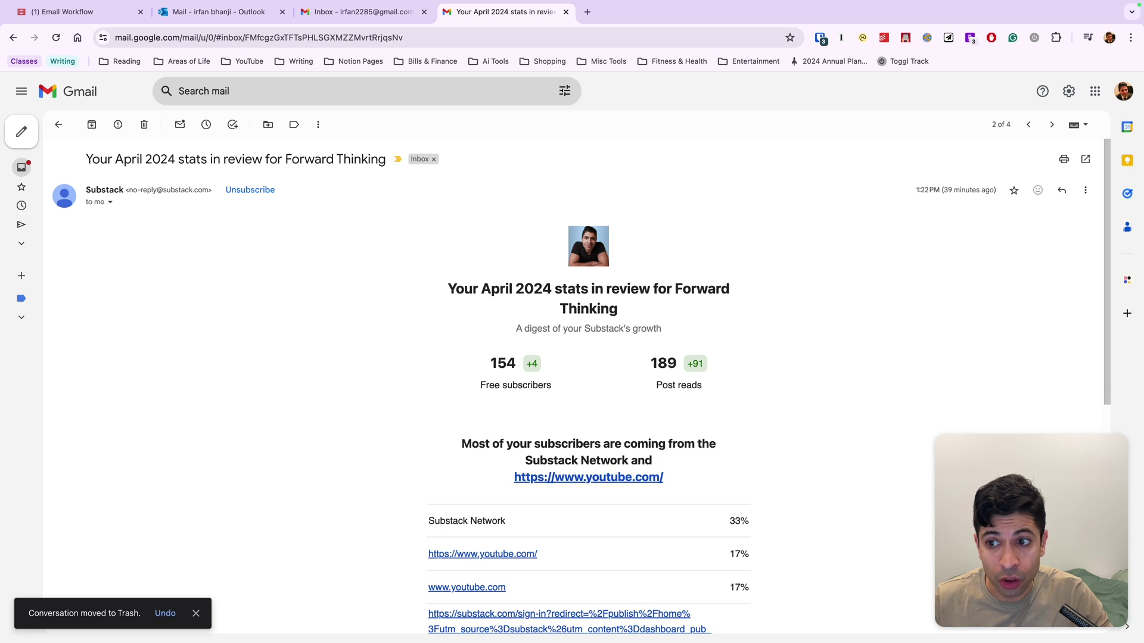
pyautogui.press('e')
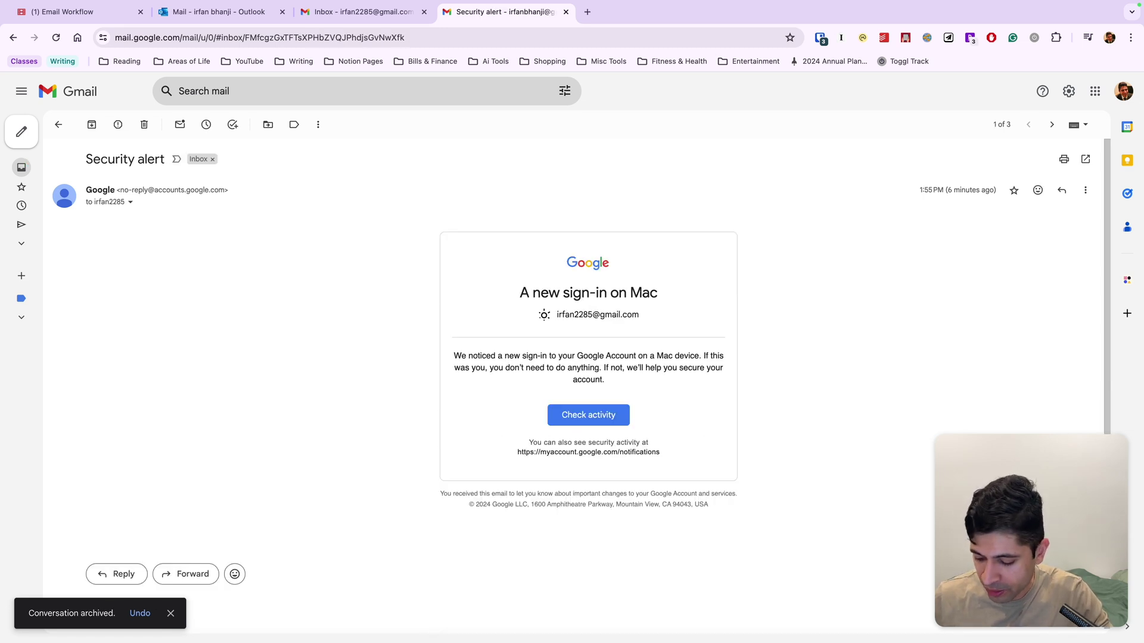
pyautogui.hotkey('shift', '3')
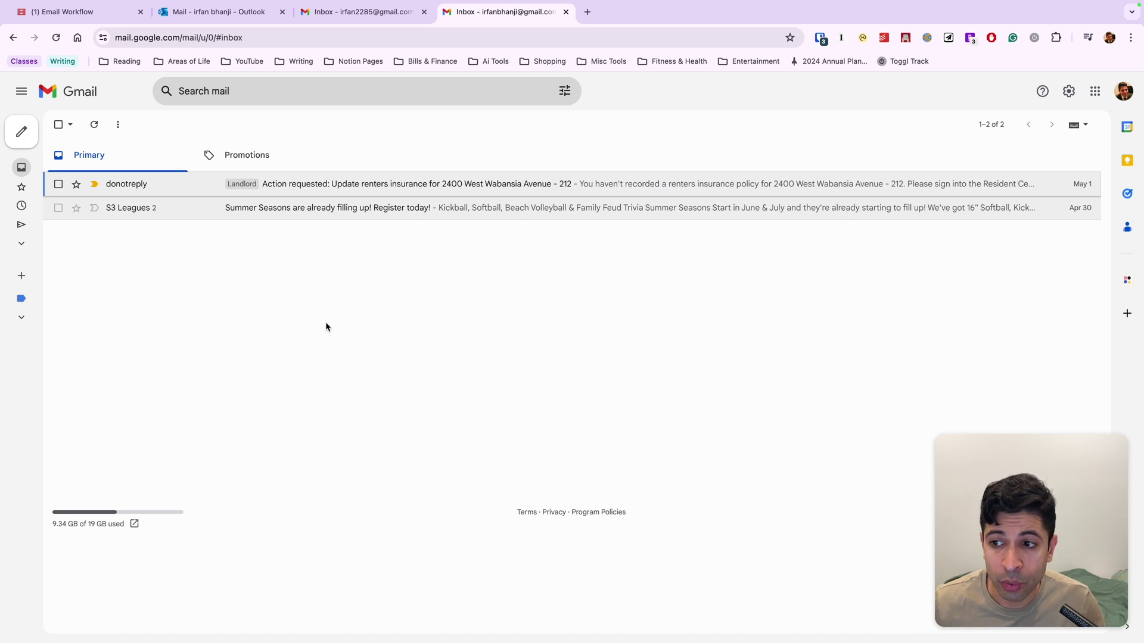
# Skim the S3 Leagues summer seasons email, go back, and open the renters insurance action email
pyautogui.click(310, 216)
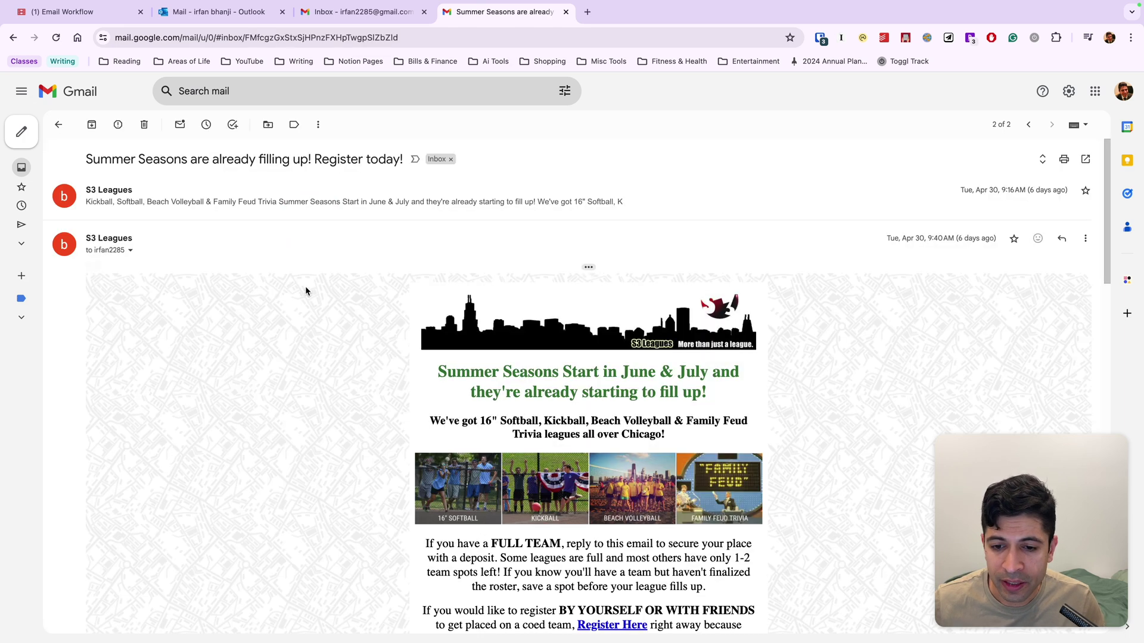
pyautogui.scroll(-6, 305, 292)
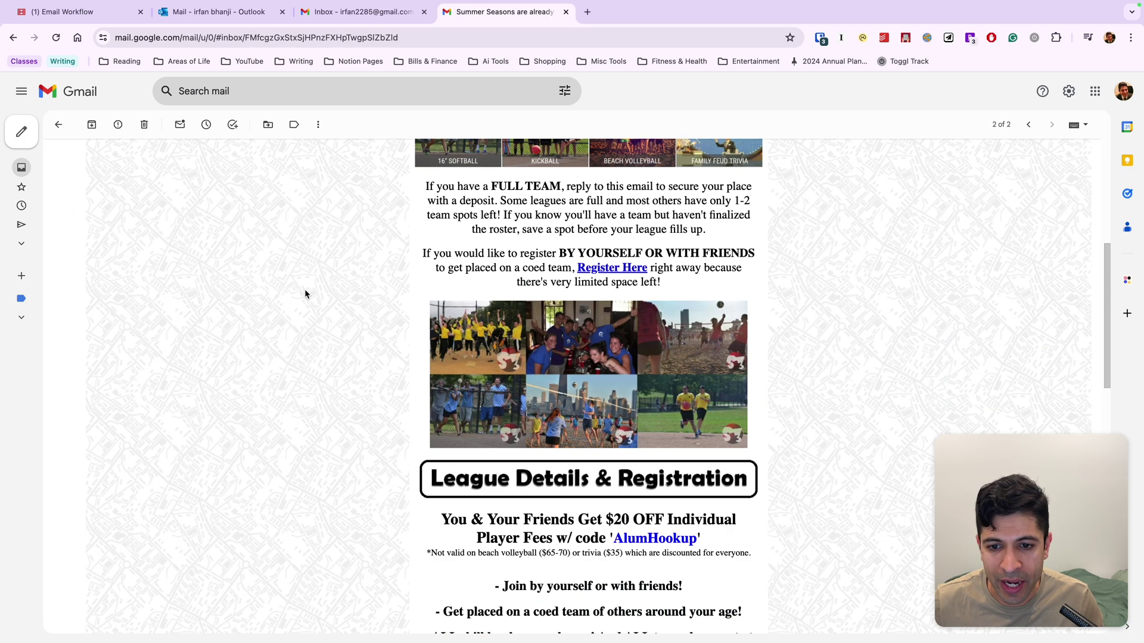
pyautogui.scroll(5, 305, 292)
pyautogui.scroll(2, 305, 295)
pyautogui.press('u')
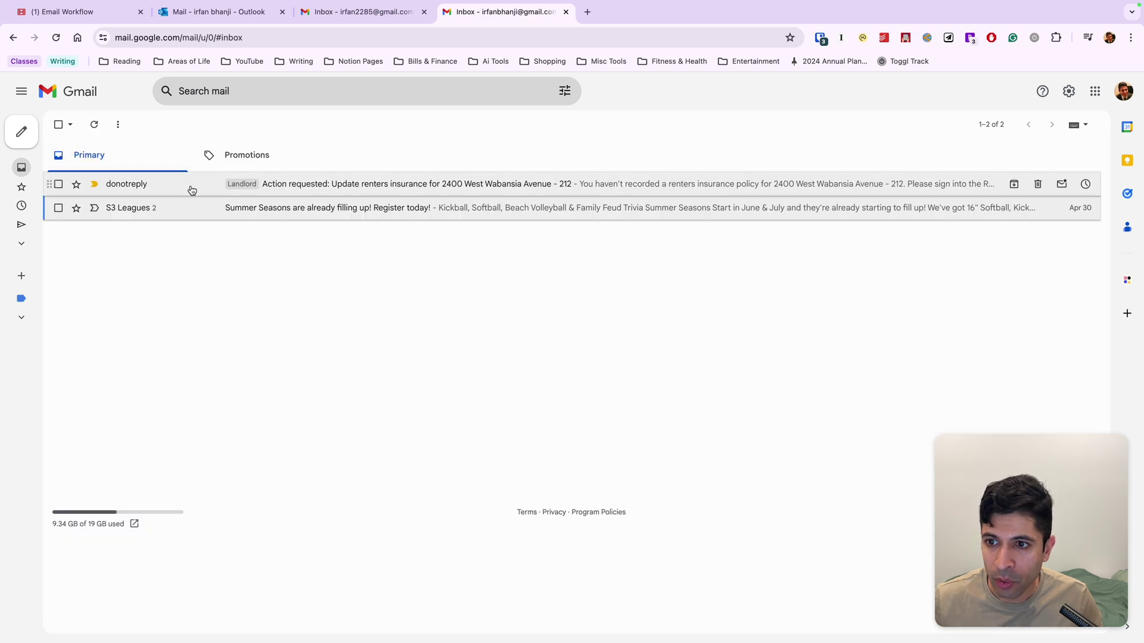
pyautogui.click(196, 188)
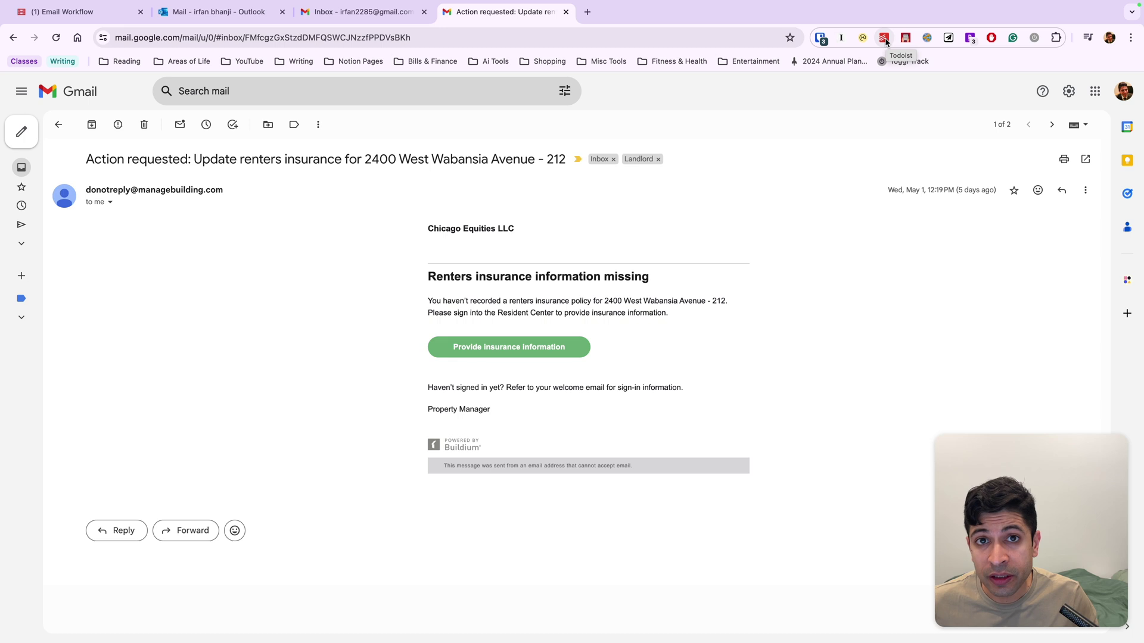
# Save the landlord's renters insurance email as a linked Todoist Inbox task, then close the panel
pyautogui.click(885, 39)
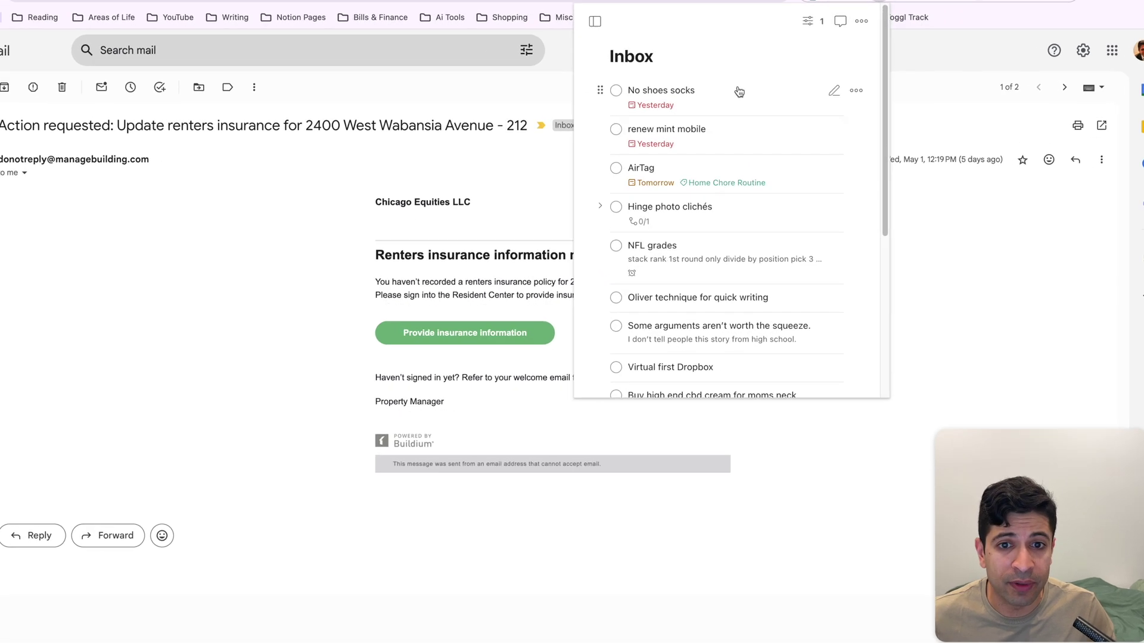
pyautogui.scroll(-3, 889, 115)
pyautogui.moveTo(878, 33); pyautogui.dragTo(884, 164)
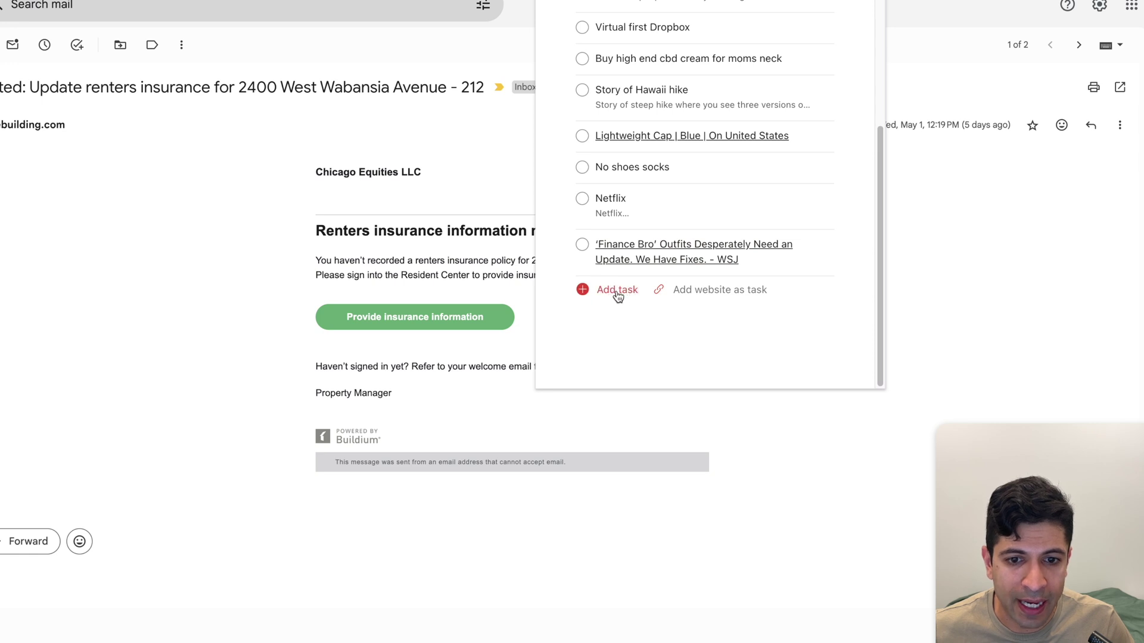
pyautogui.click(710, 295)
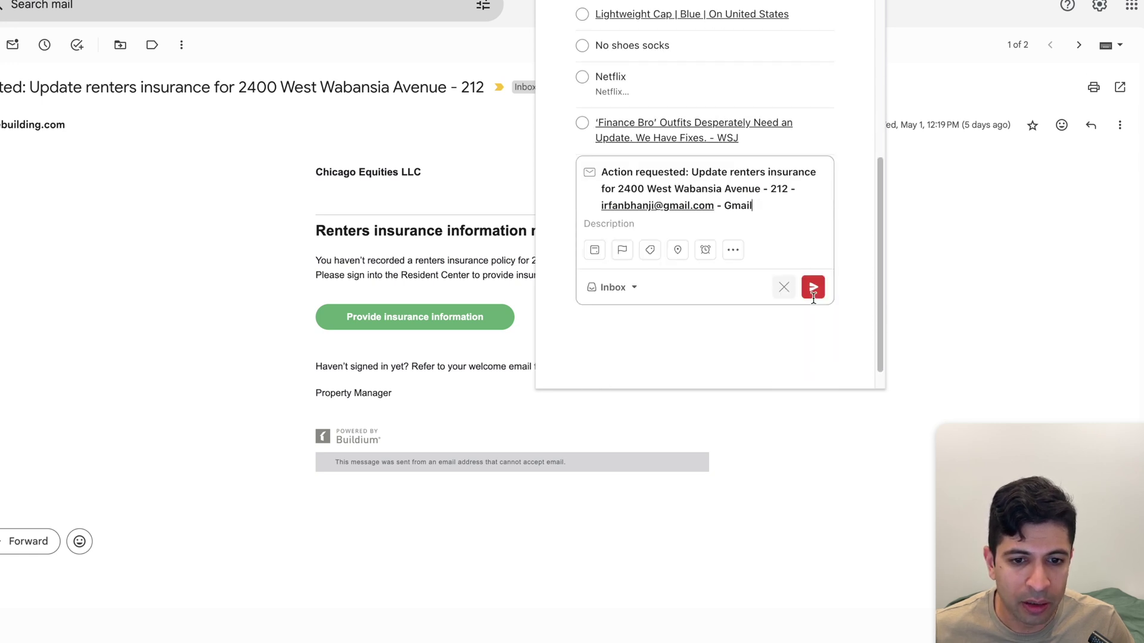
pyautogui.click(813, 287)
pyautogui.moveTo(879, 247); pyautogui.dragTo(876, 26)
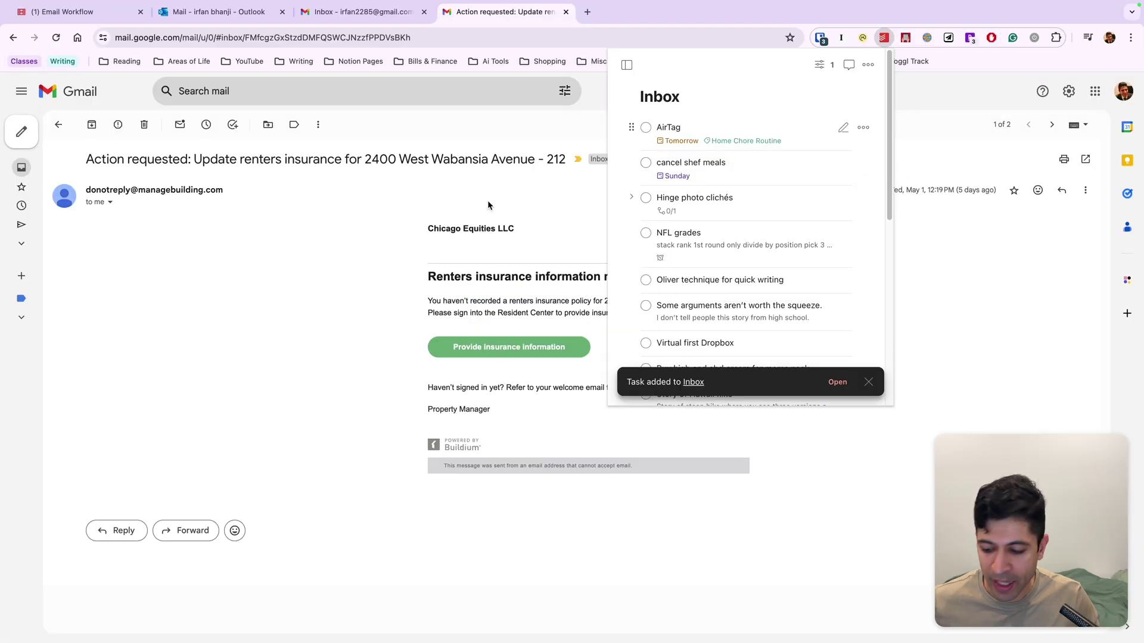
pyautogui.click(488, 205)
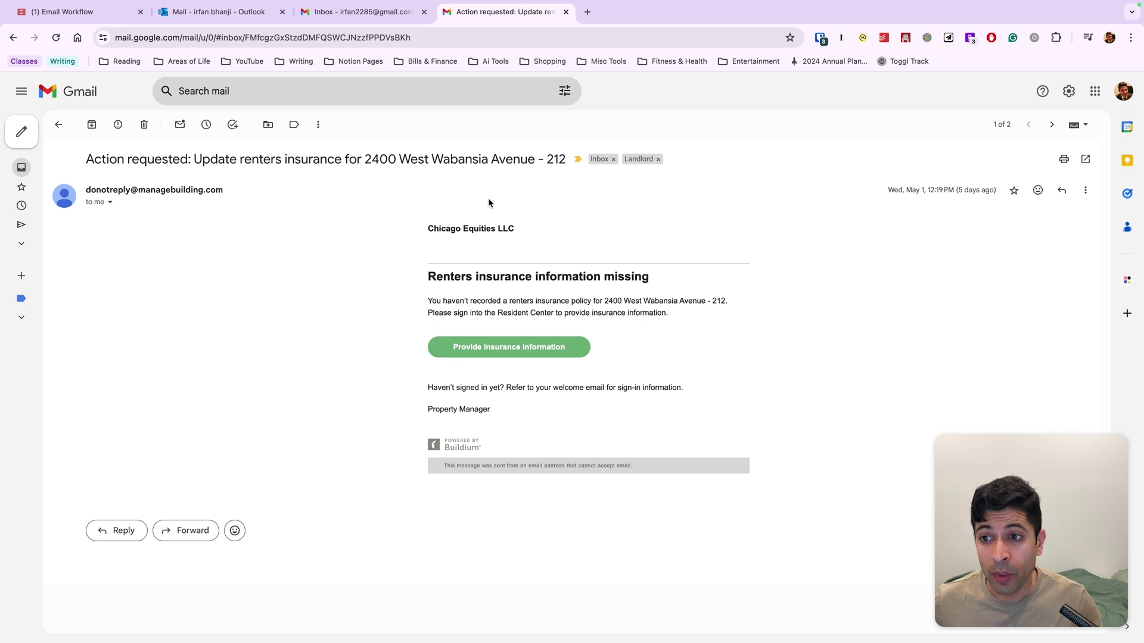
# Label the renters insurance email with a new 'Follow Up' label and open that label's view
pyautogui.click(58, 125)
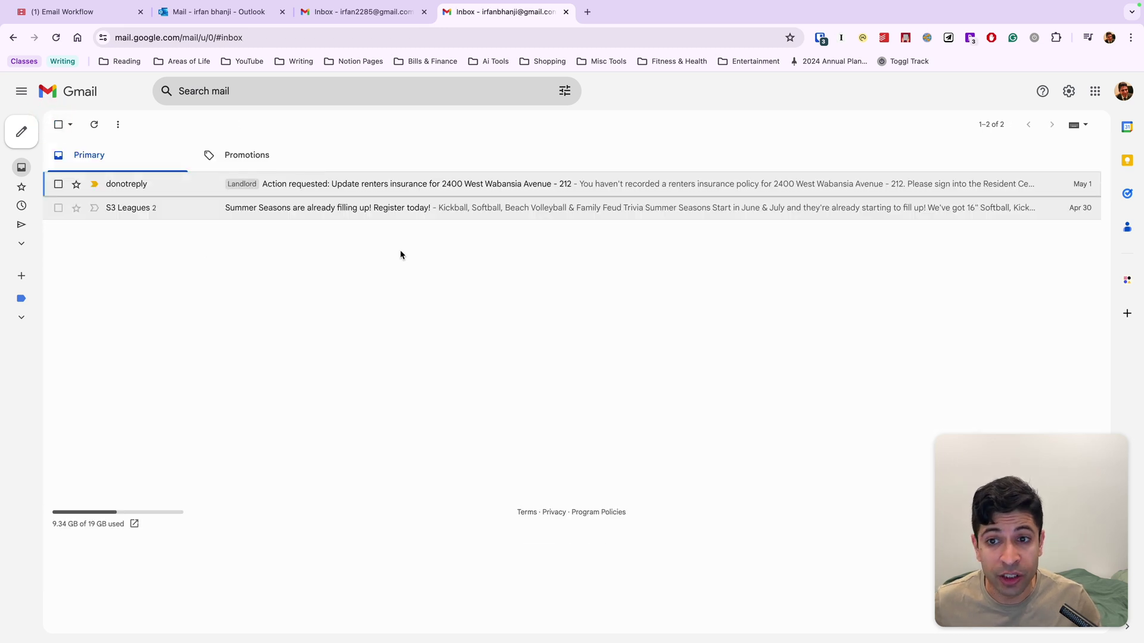
pyautogui.click(360, 183)
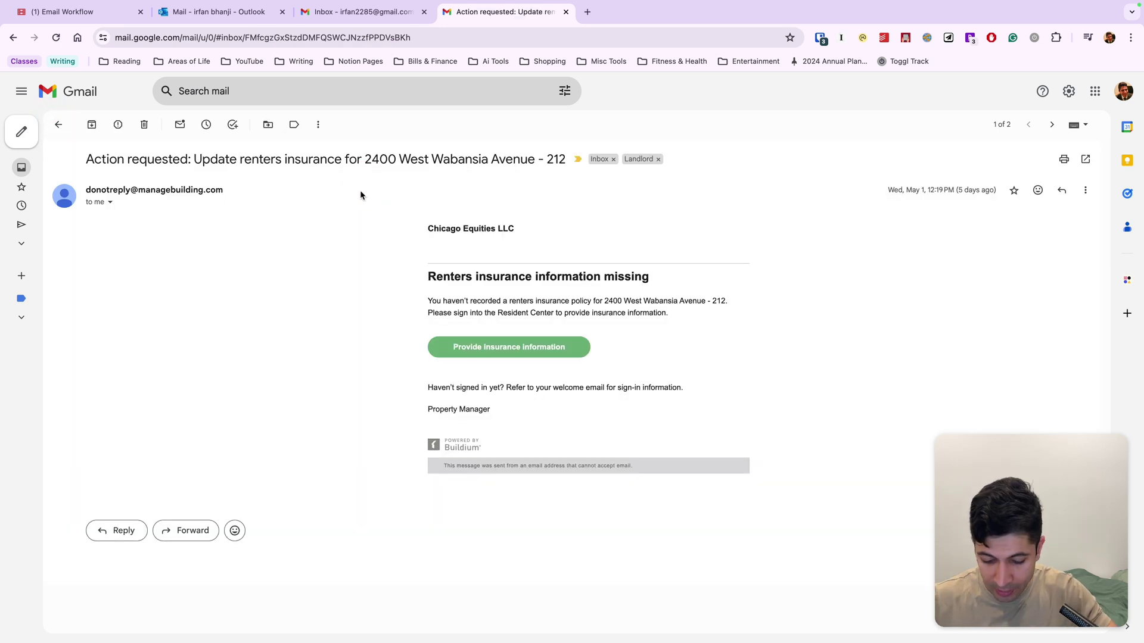
pyautogui.press('l')
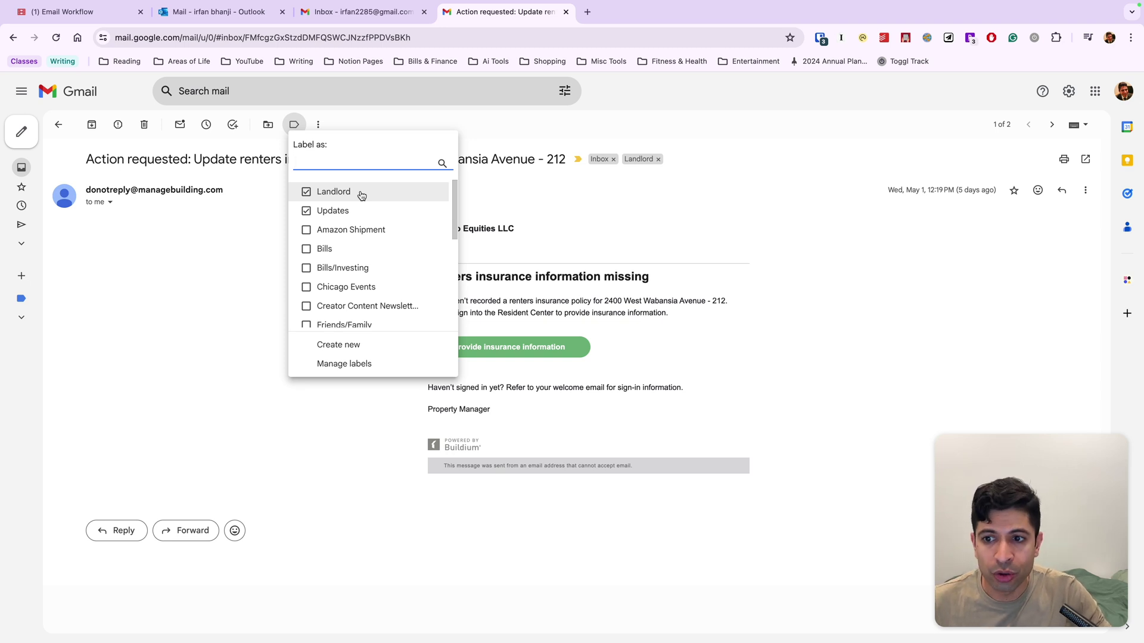
pyautogui.write('Follow Up')
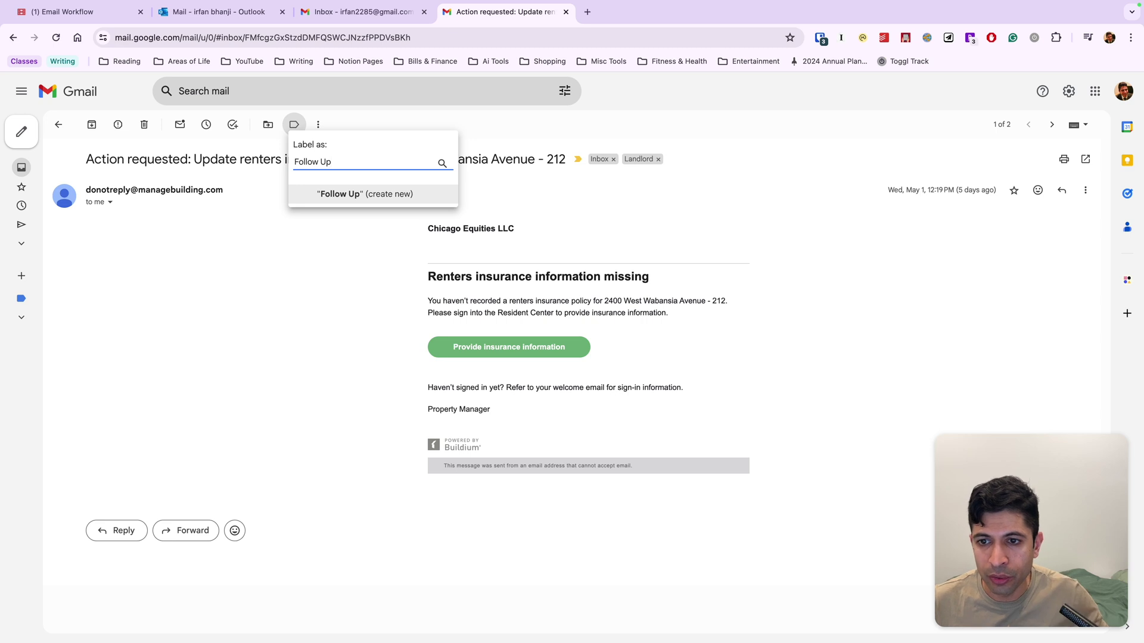
pyautogui.click(361, 194)
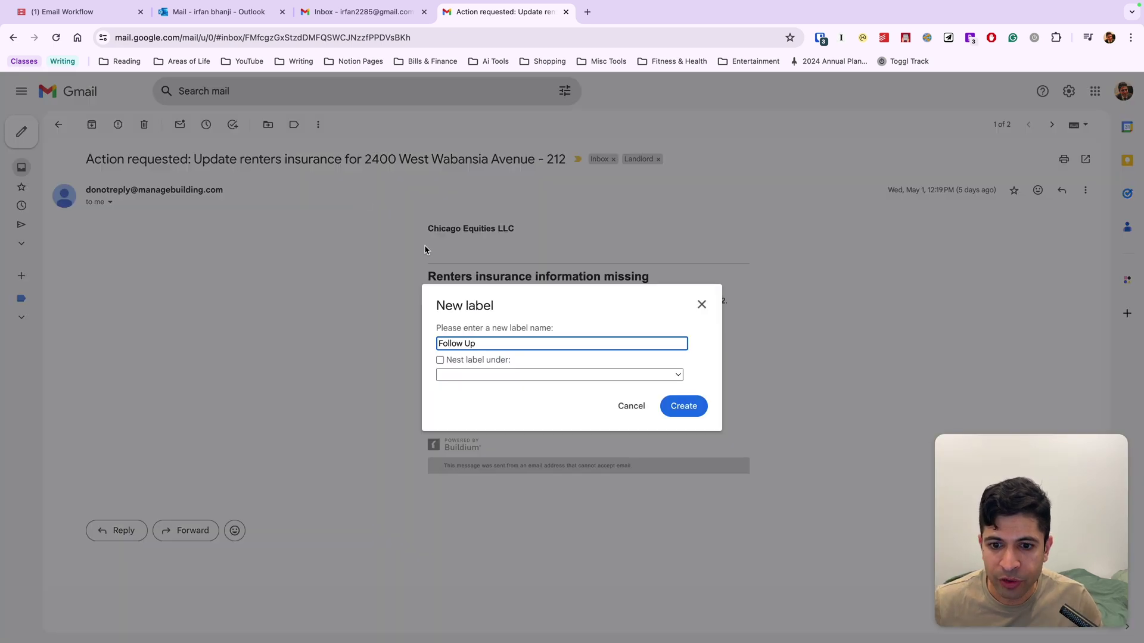
pyautogui.click(681, 408)
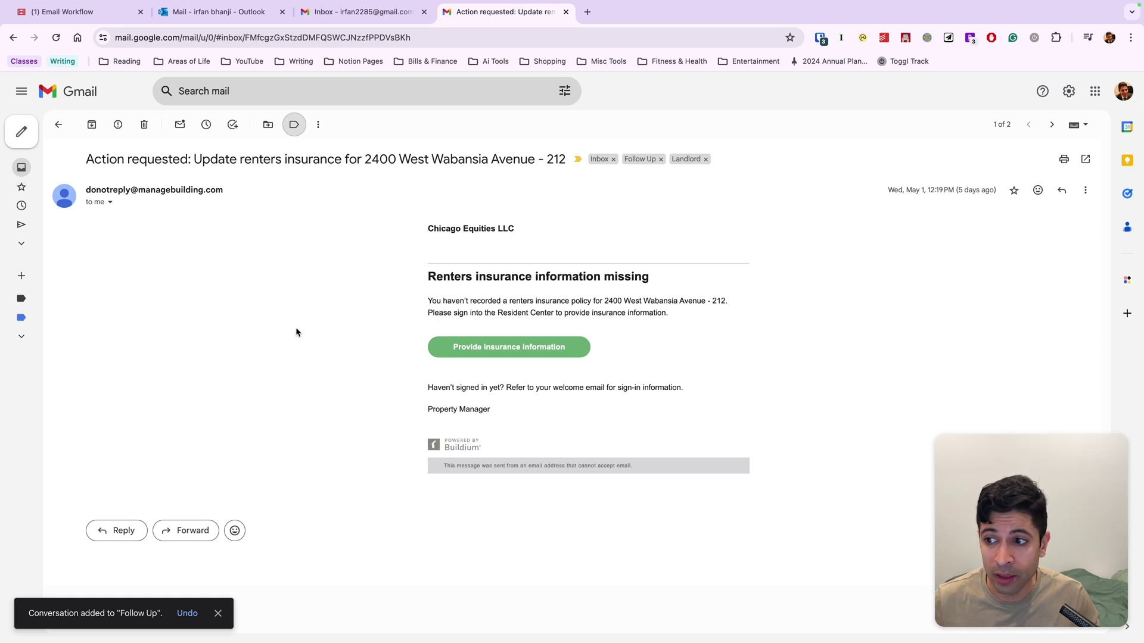
pyautogui.moveTo(18, 241)
pyautogui.click(55, 302)
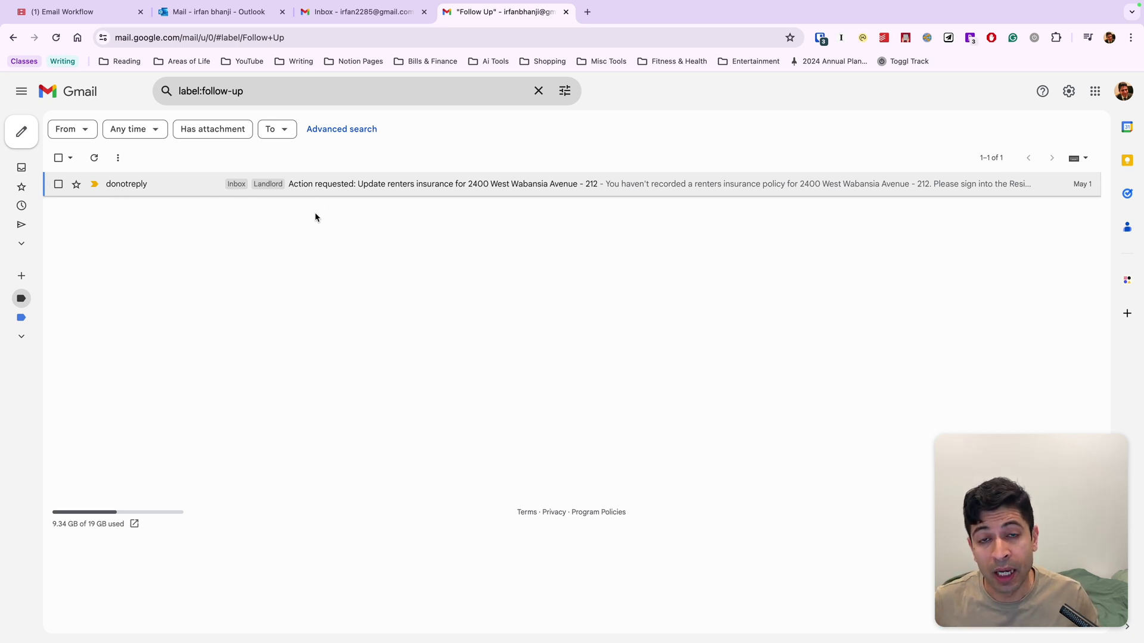
# Return from the Follow Up label to the inbox and select every conversation
pyautogui.moveTo(12, 168)
pyautogui.click(46, 166)
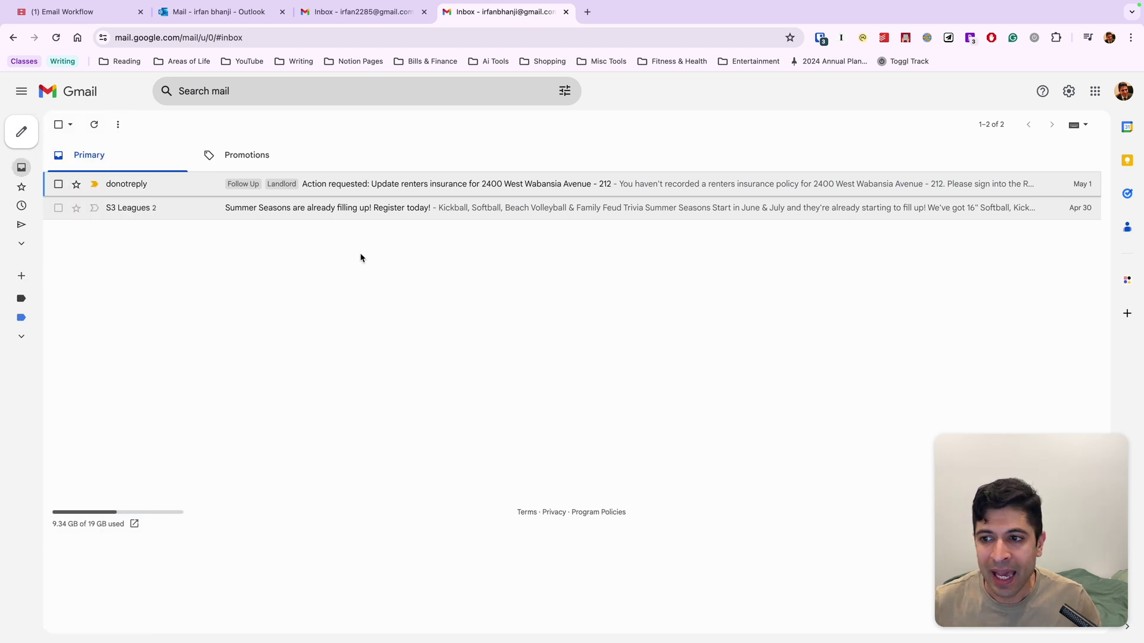
pyautogui.click(59, 185)
# Archive the renters insurance and S3 Leagues conversations together
pyautogui.click(58, 208)
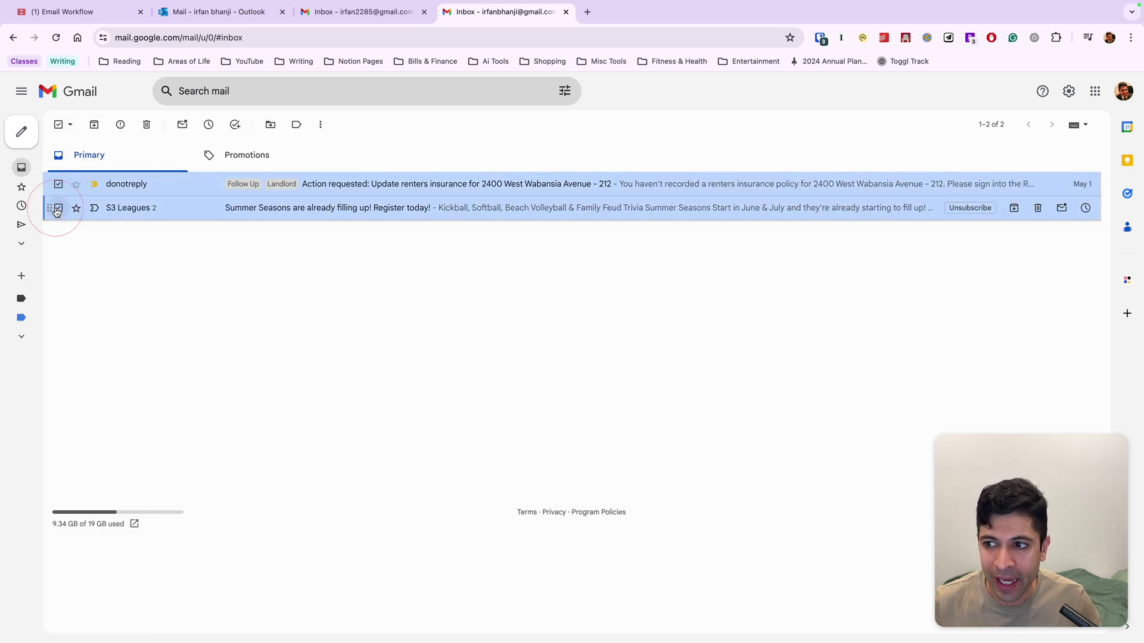
pyautogui.click(93, 126)
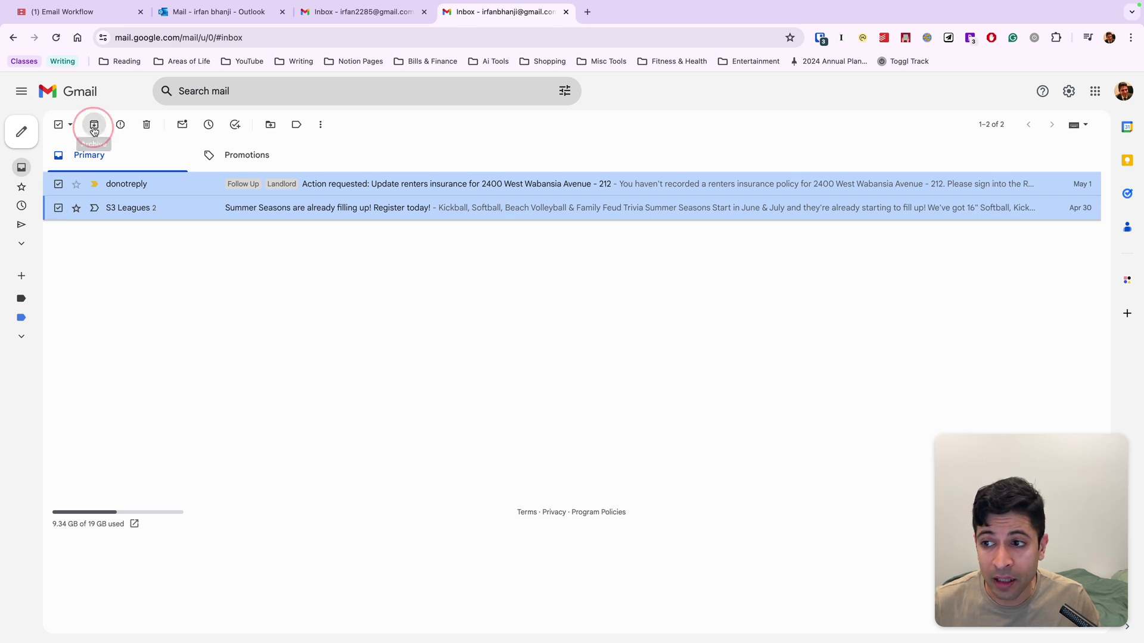